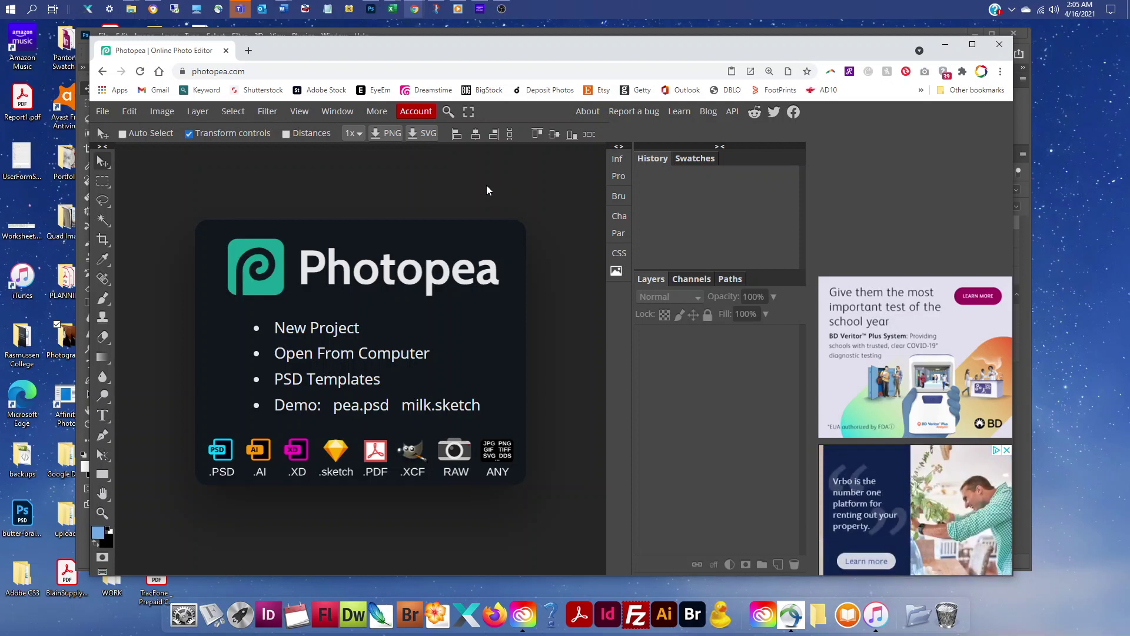
Open the WhiteFrame_1_1Ratio_8x12 mockup PSD from the computer.
{"action": "left_click", "coordinate": [338, 355]}
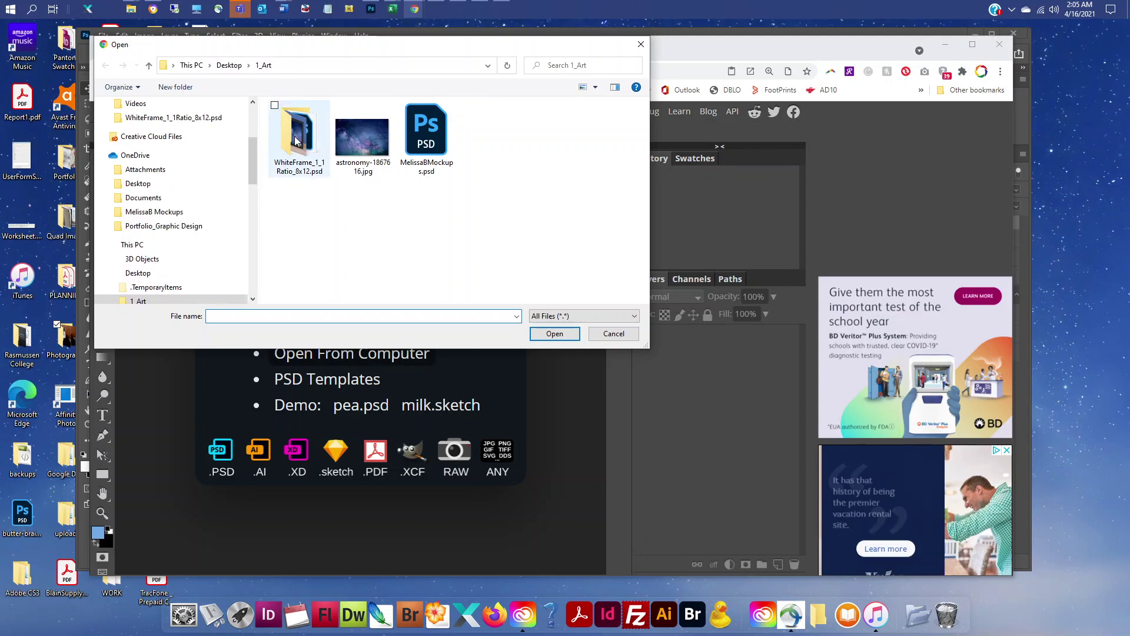
{"action": "double_click", "coordinate": [296, 140]}
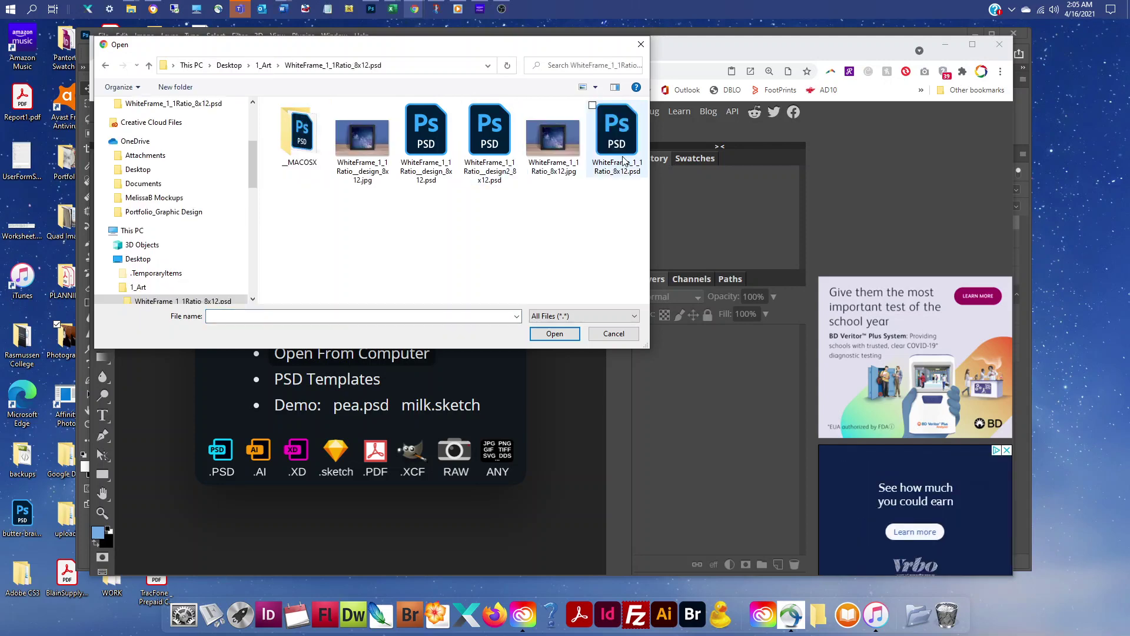
{"action": "double_click", "coordinate": [623, 162]}
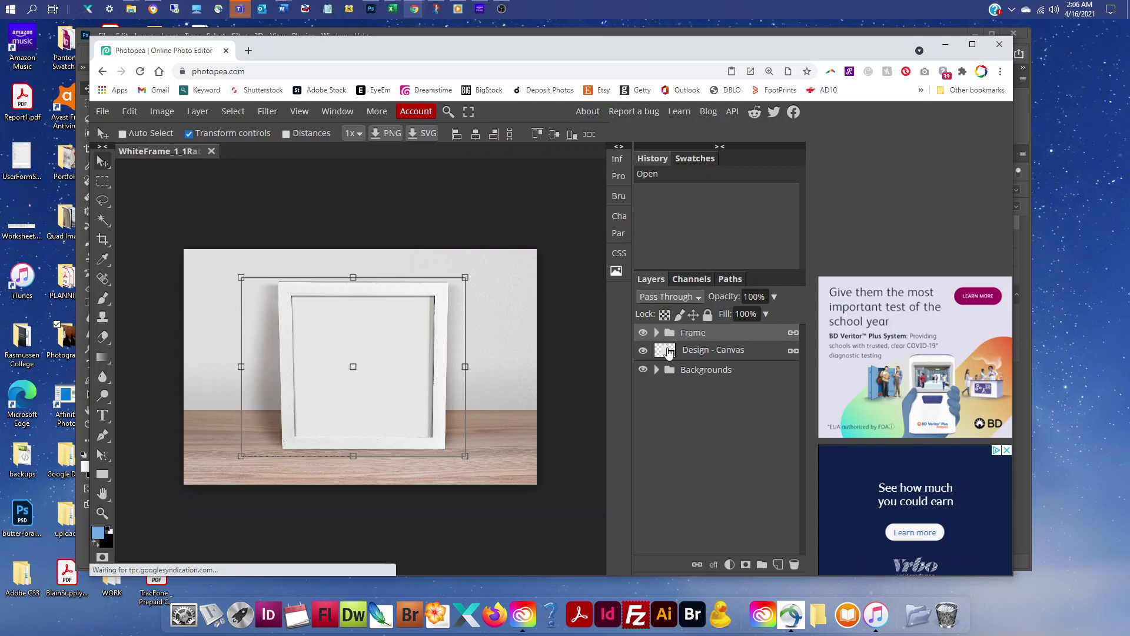
Open the Design - Canvas smart object in its own tab and start opening another file.
{"action": "double_click", "coordinate": [669, 352]}
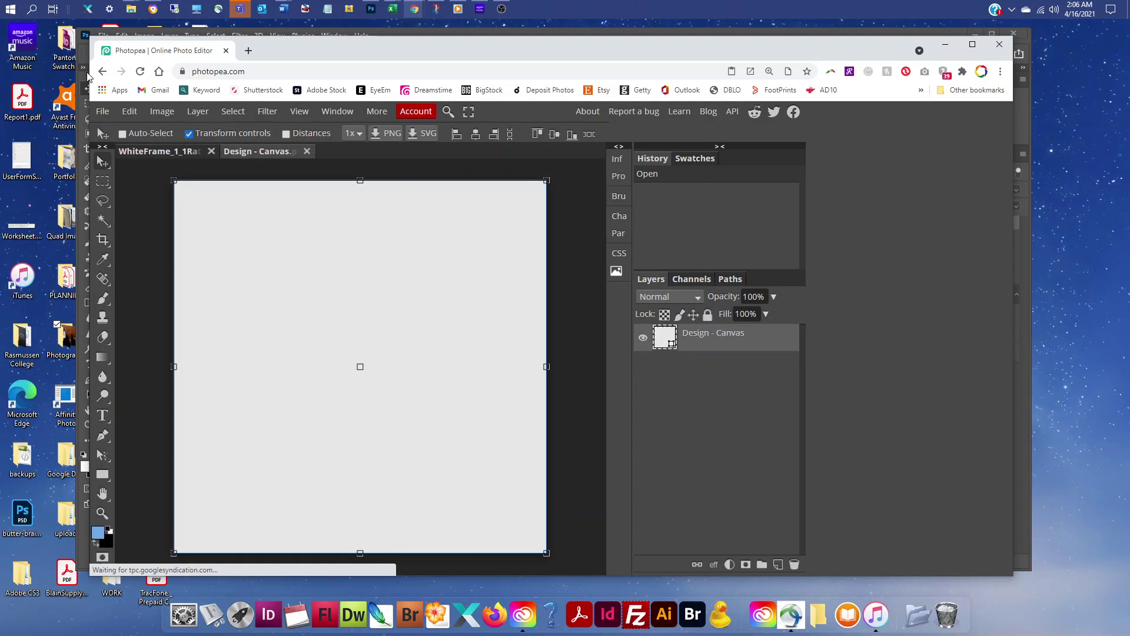
{"action": "left_click", "coordinate": [102, 112]}
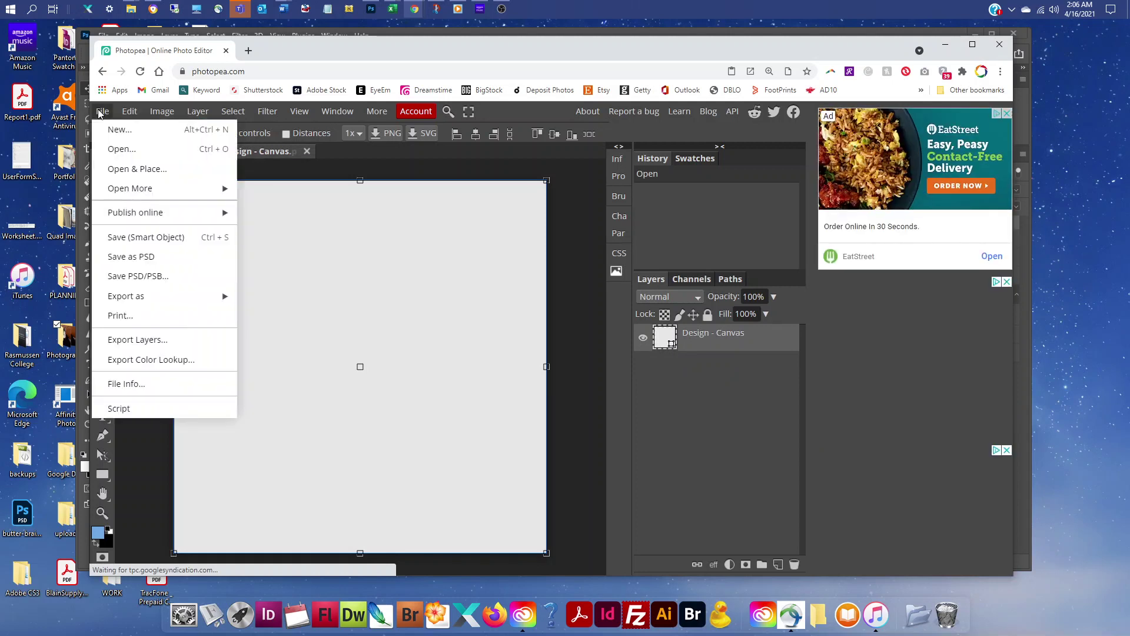
{"action": "left_click", "coordinate": [104, 149]}
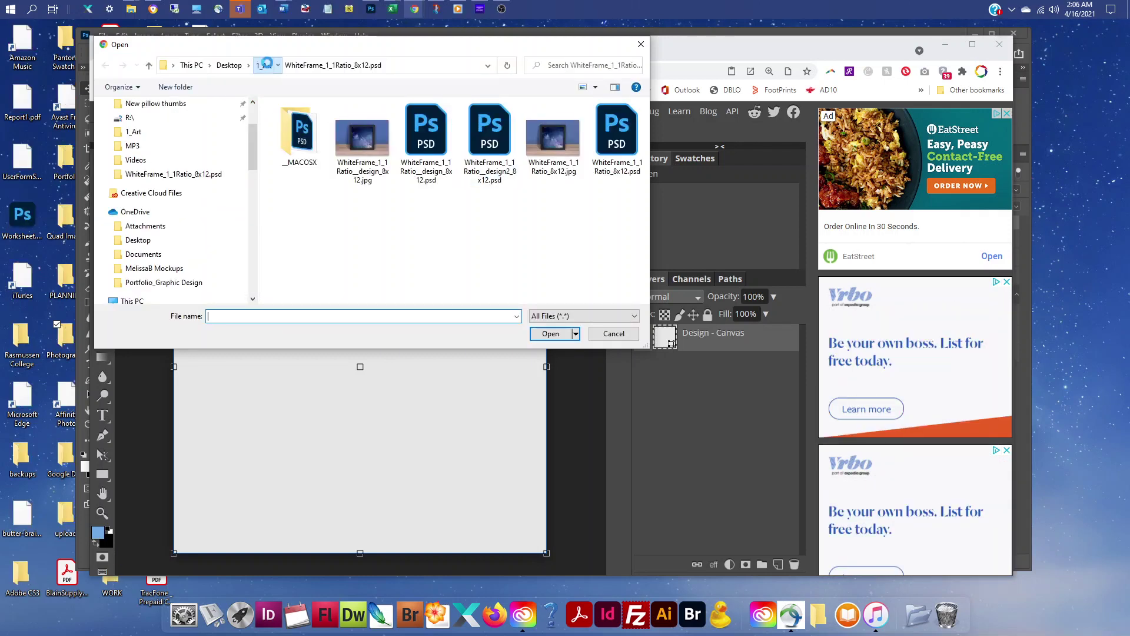
Open the starry astronomy JPG from the 1_Art folder as a new document.
{"action": "left_click", "coordinate": [266, 65]}
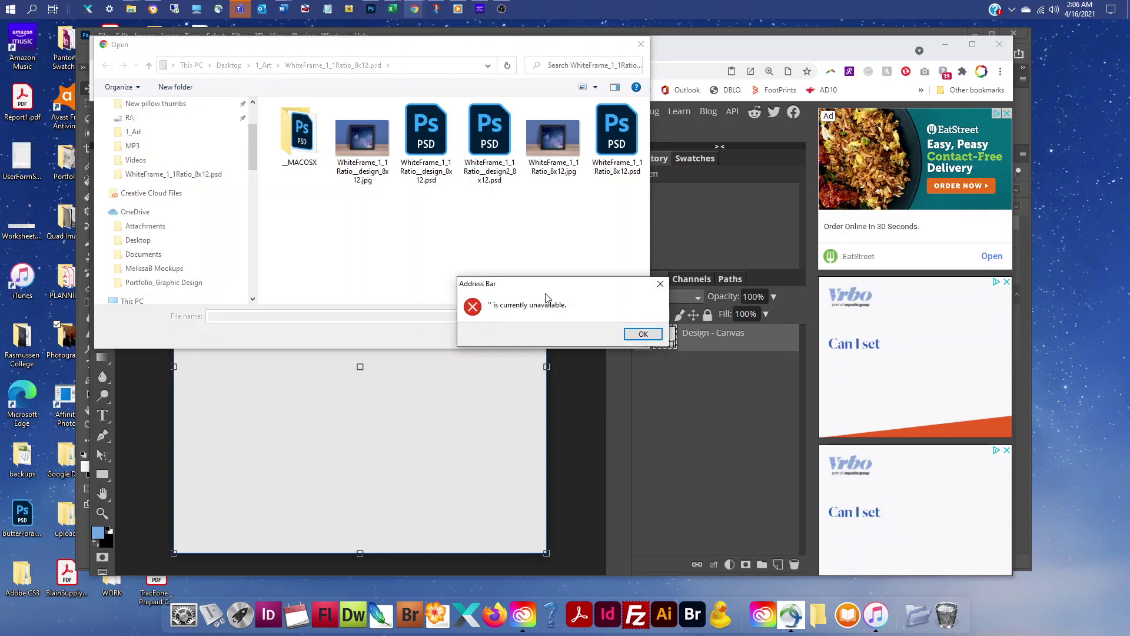
{"action": "left_click", "coordinate": [643, 339]}
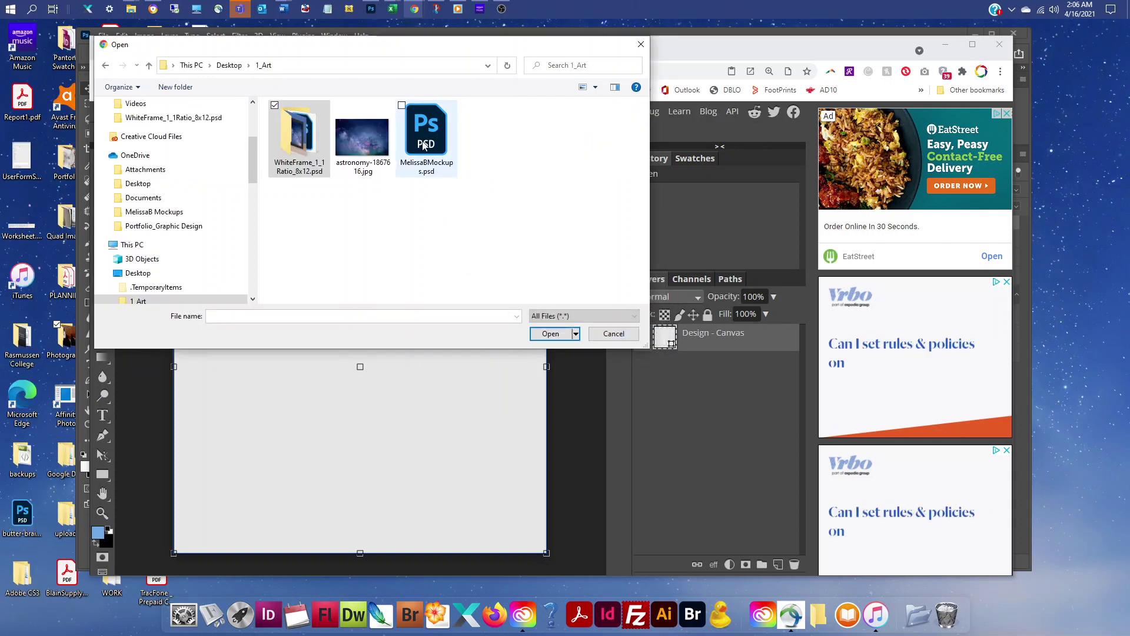
{"action": "left_click", "coordinate": [363, 141]}
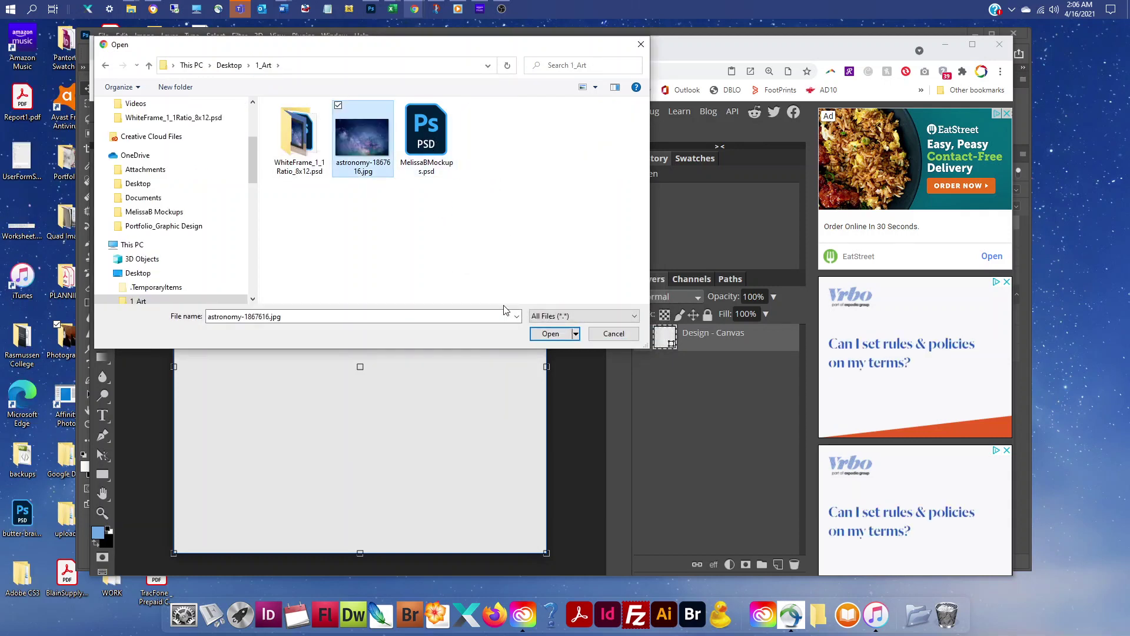
{"action": "left_click", "coordinate": [550, 333]}
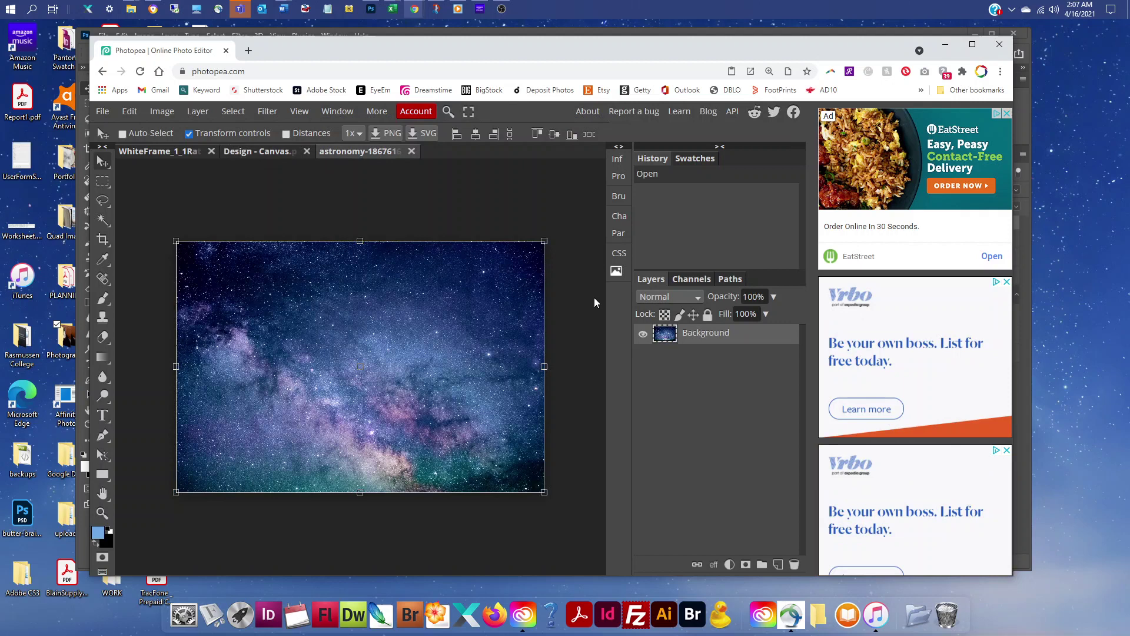
Select all of the astronomy photo and copy it to the clipboard.
{"action": "left_click", "coordinate": [232, 111]}
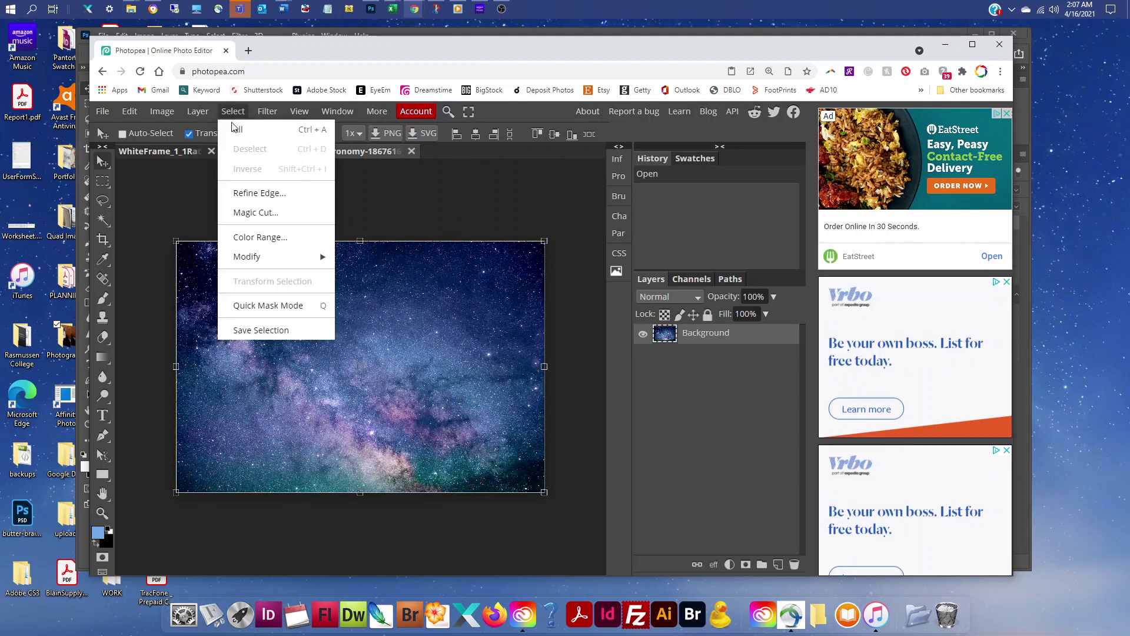
{"action": "left_click", "coordinate": [237, 130]}
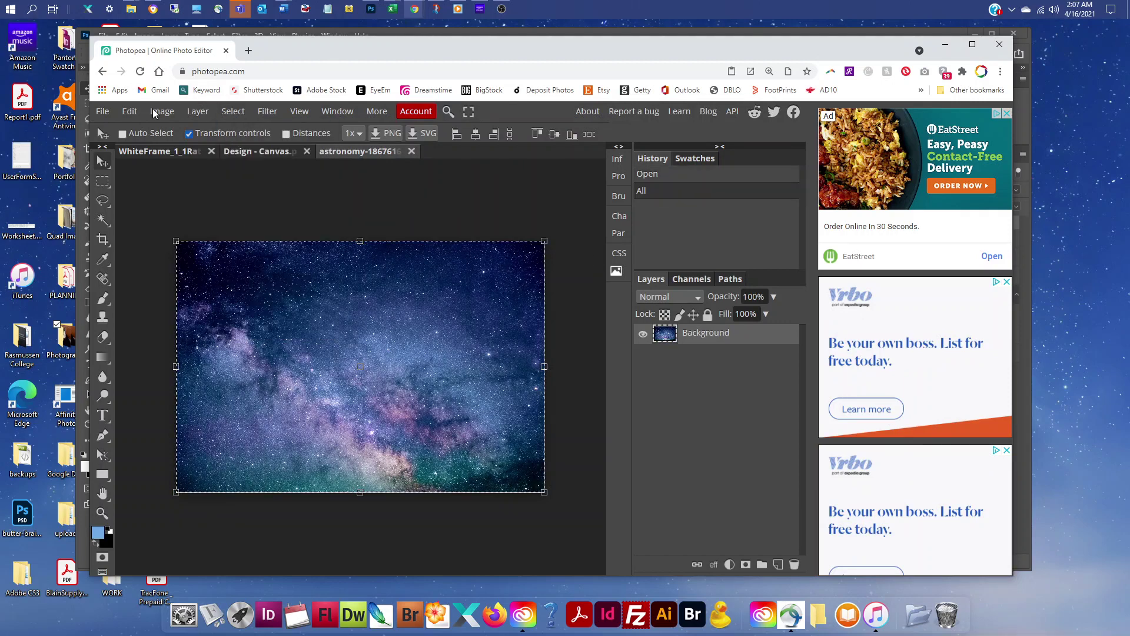
{"action": "left_click", "coordinate": [131, 111]}
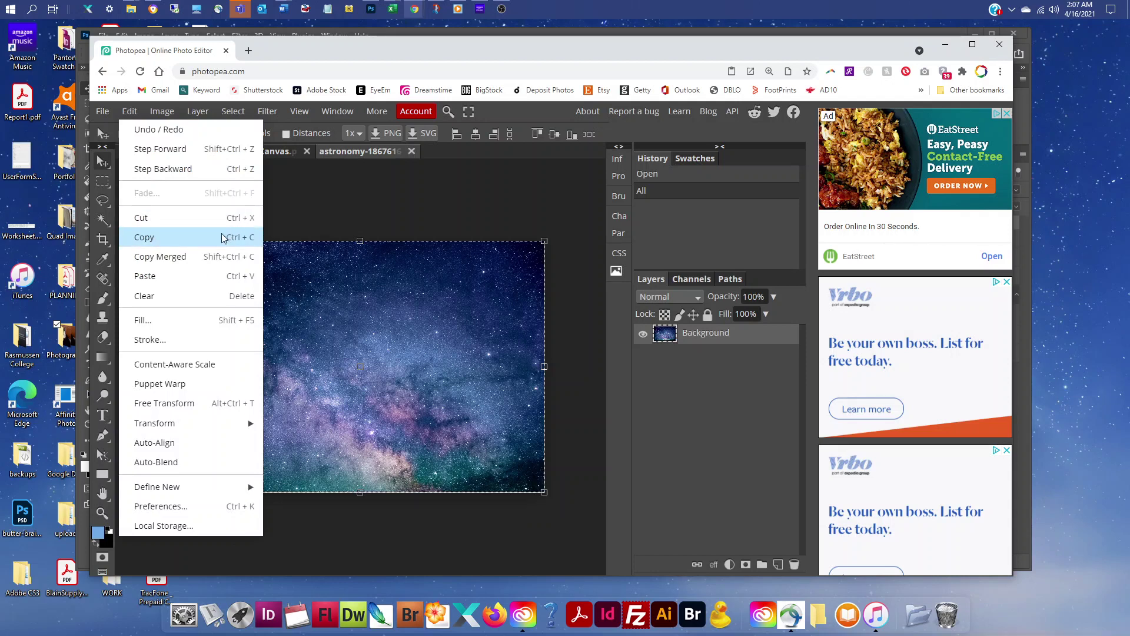
{"action": "left_click", "coordinate": [269, 237]}
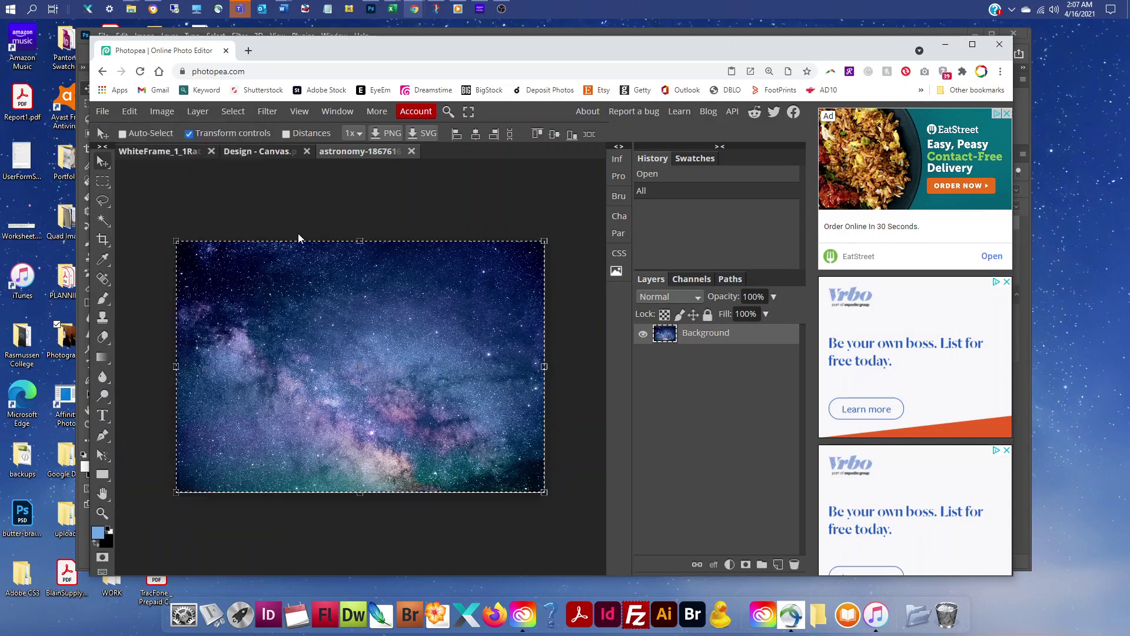
Paste the starry photo into the Design - Canvas document as a new layer and begin transforming it.
{"action": "double_click", "coordinate": [255, 151]}
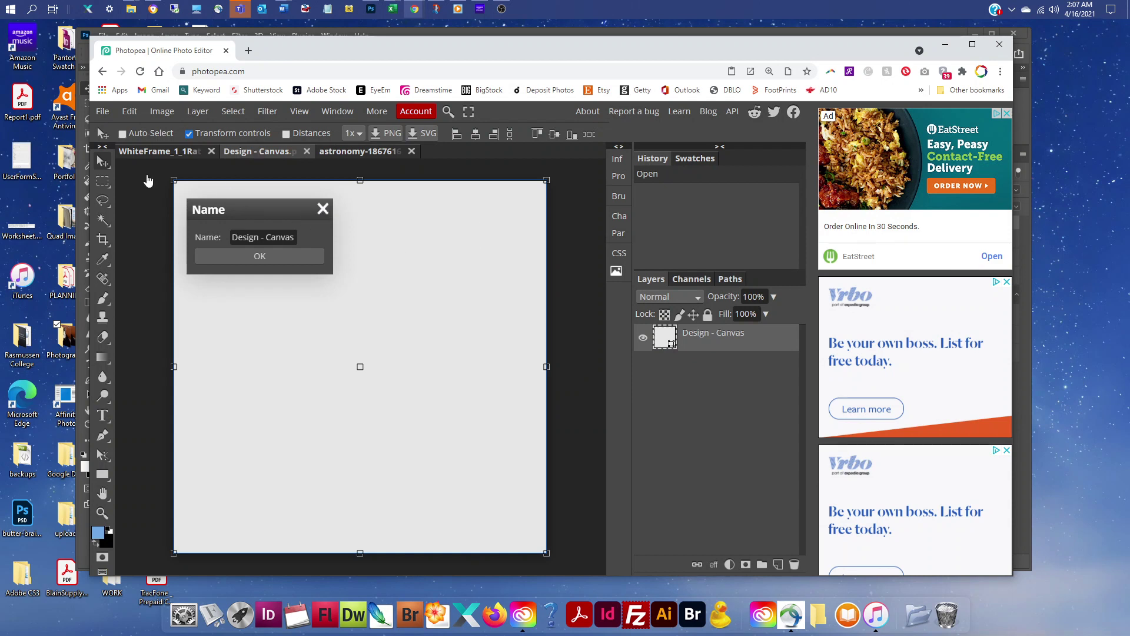
{"action": "key", "text": "Return"}
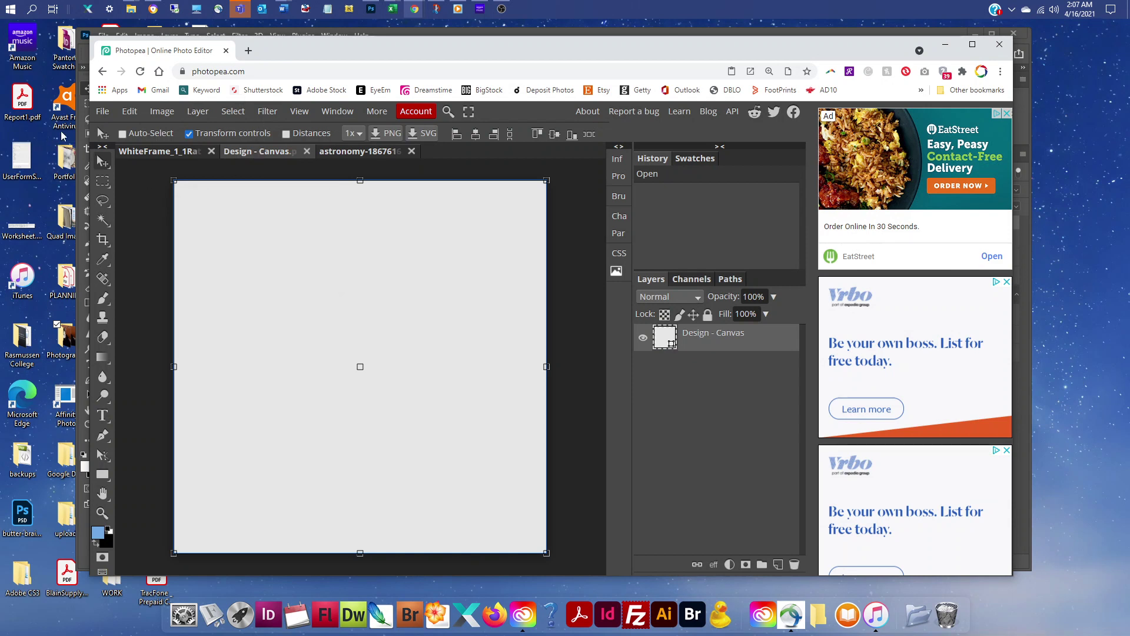
{"action": "left_click", "coordinate": [128, 112]}
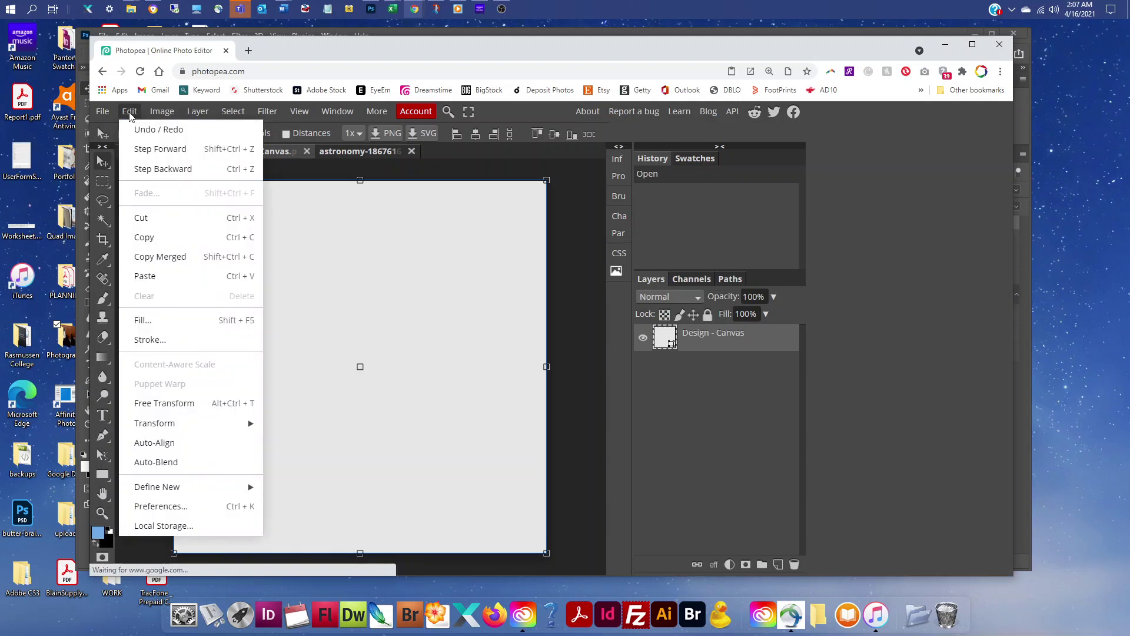
{"action": "left_click", "coordinate": [156, 277]}
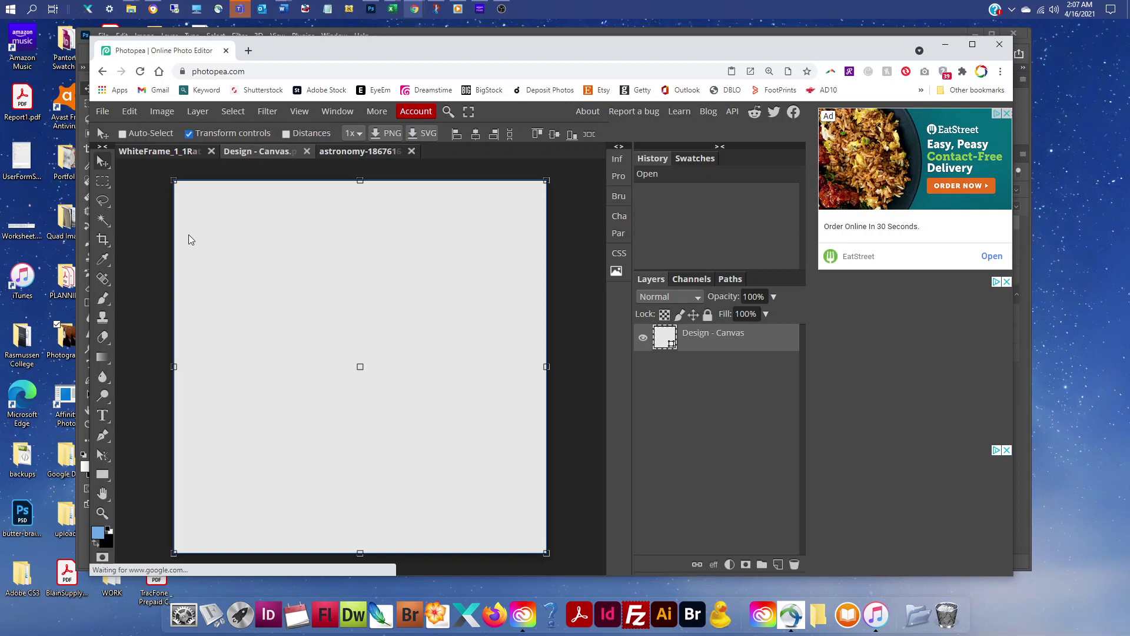
{"action": "key", "text": "ctrl+t"}
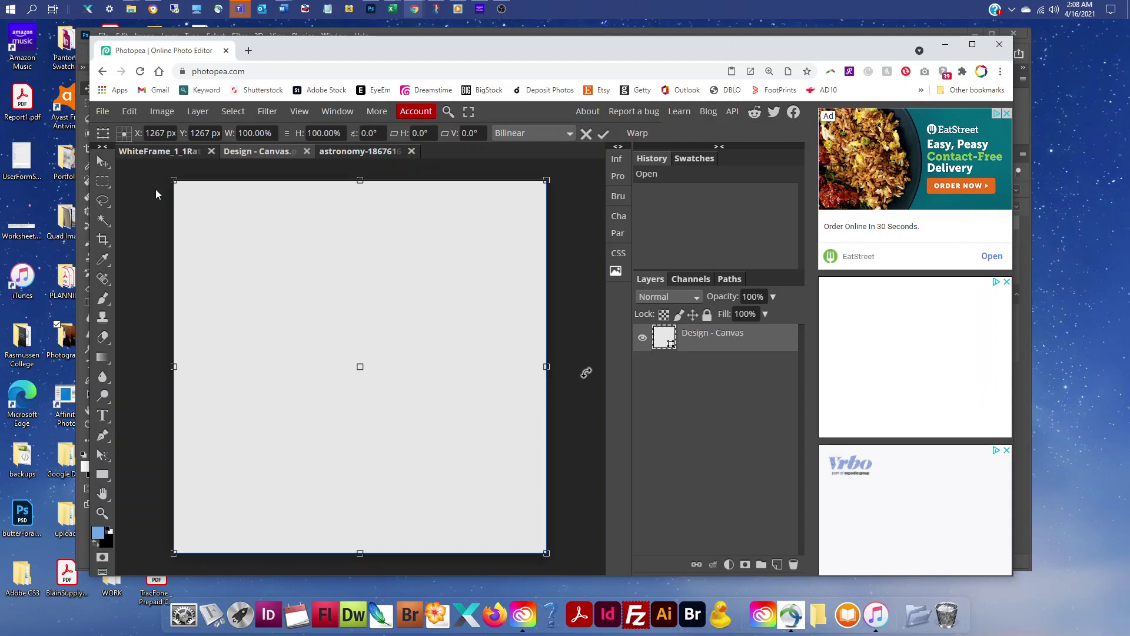
{"action": "key", "text": "ctrl+v"}
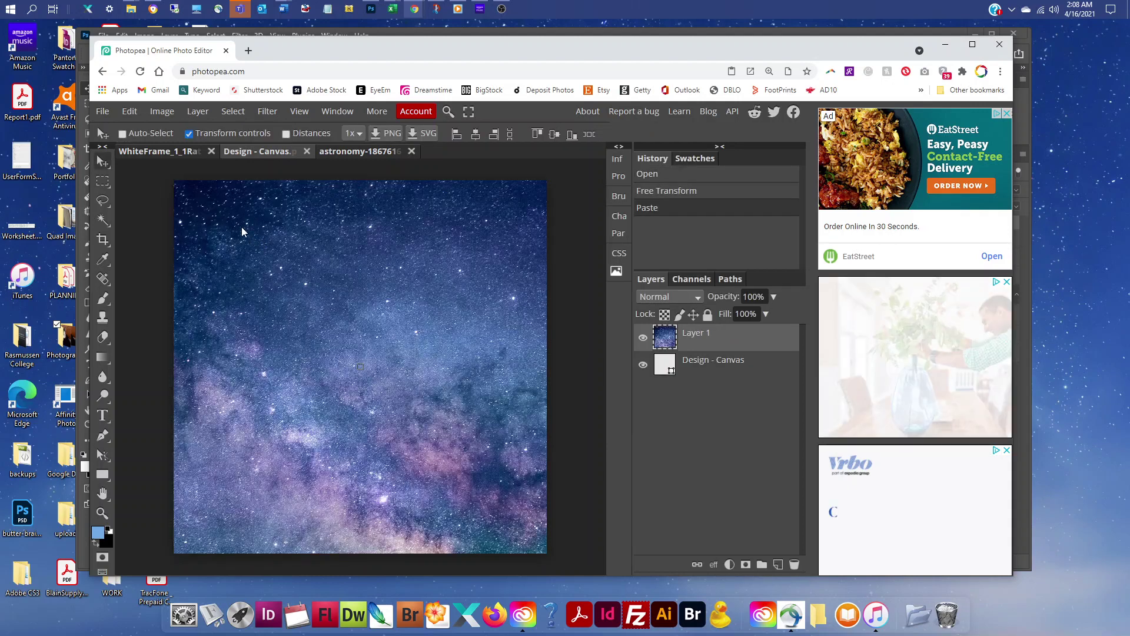
Shrink the starry layer to about 92 percent to fit the canvas and save the smart object.
{"action": "key", "text": "ctrl"}
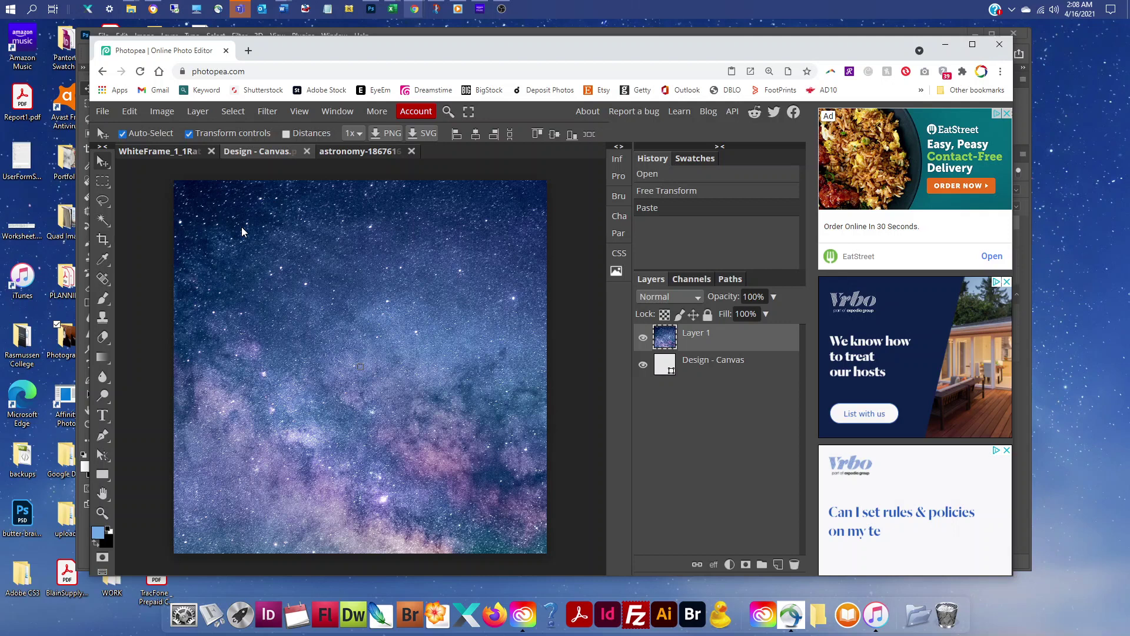
{"action": "key", "text": "ctrl+minus"}
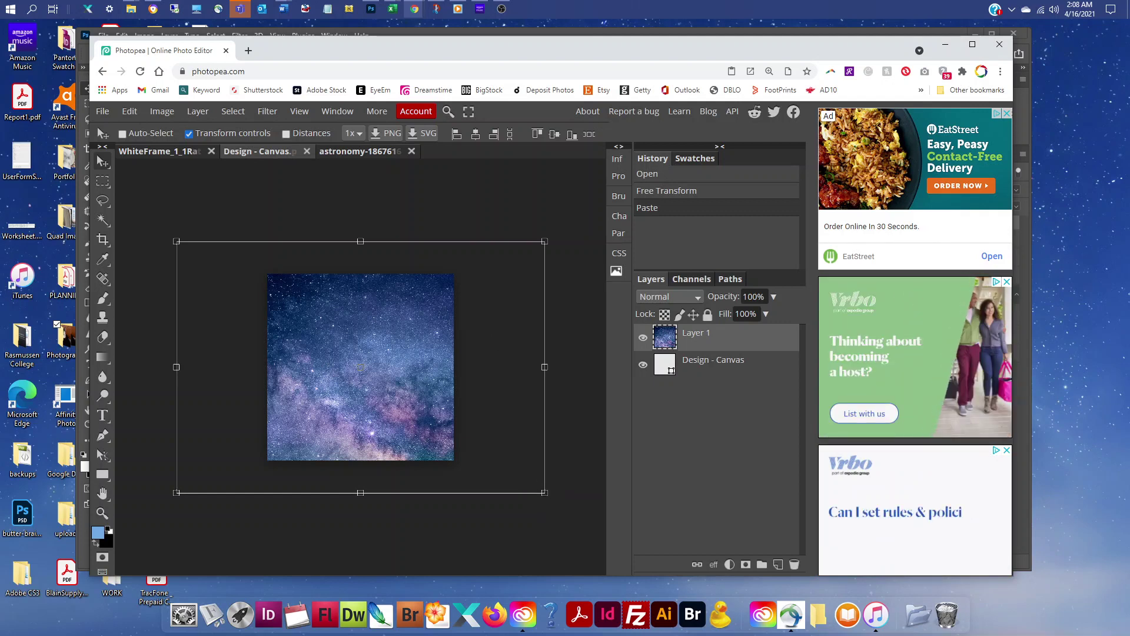
{"action": "left_click_drag", "start_coordinate": [545, 493], "coordinate": [517, 474]}
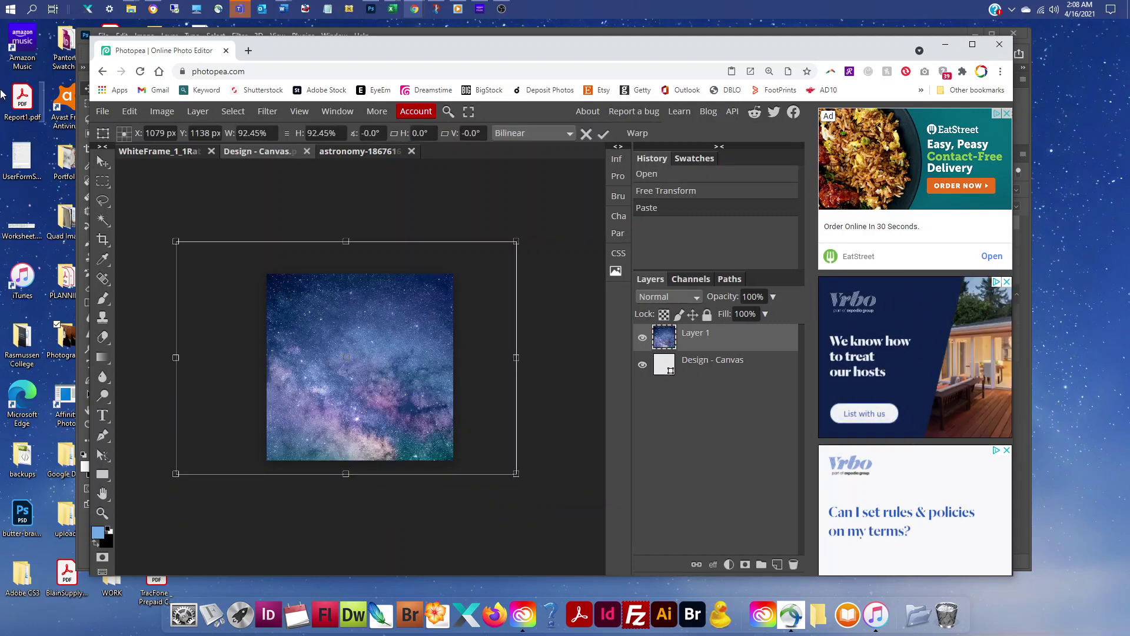
{"action": "left_click", "coordinate": [102, 112]}
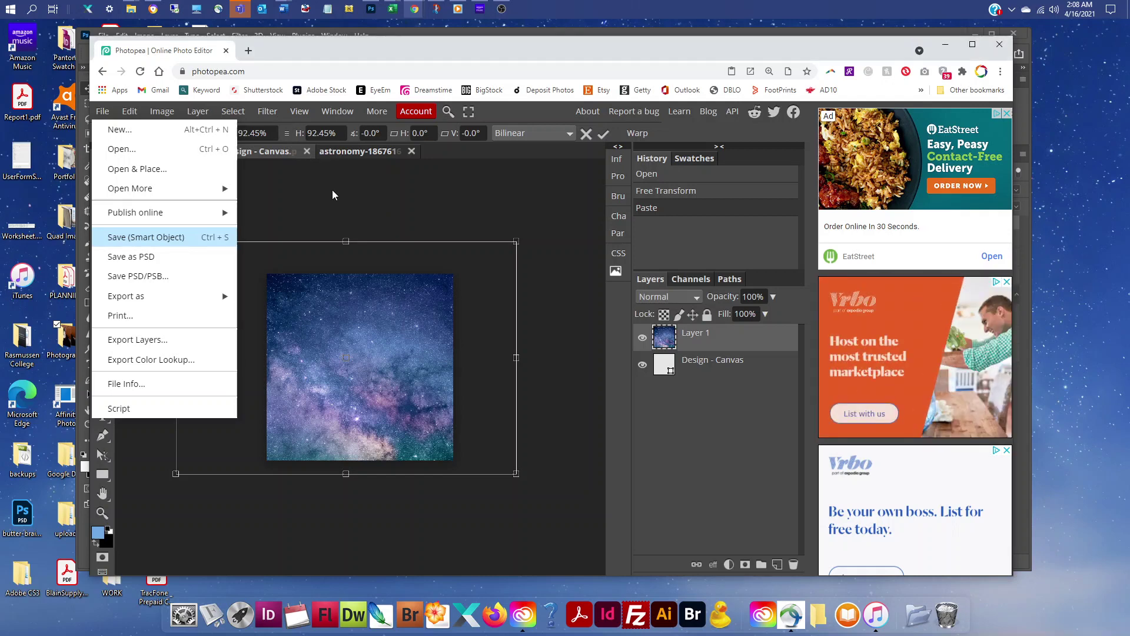
{"action": "key", "text": "ctrl+s"}
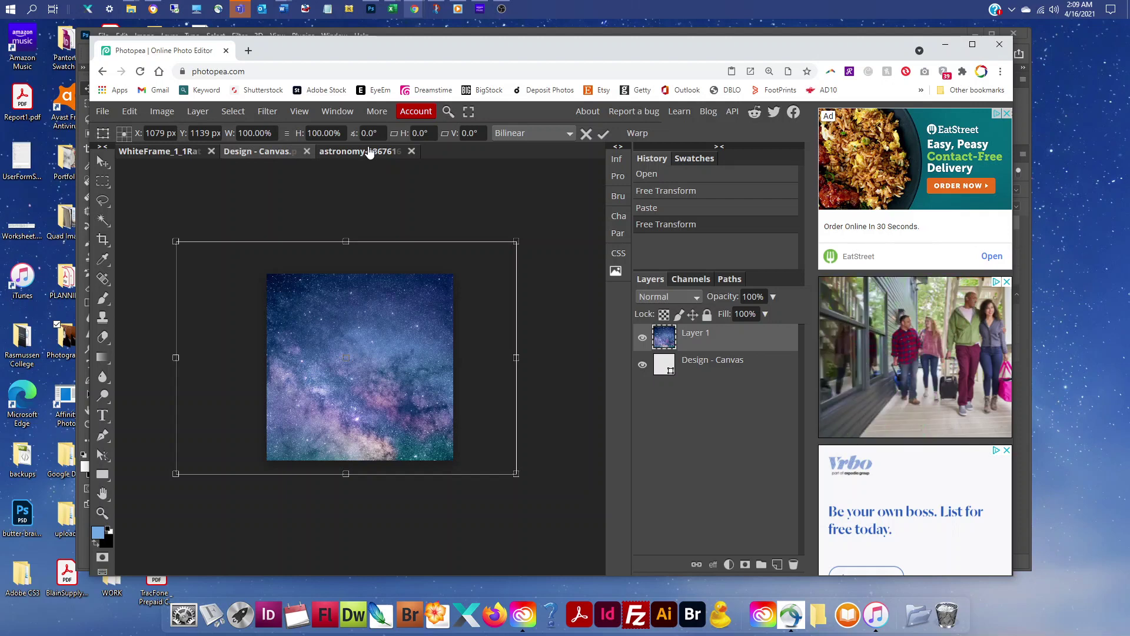
Close the Design - Canvas and astronomy tabs without saving, leaving the updated mockup.
{"action": "left_click", "coordinate": [412, 151]}
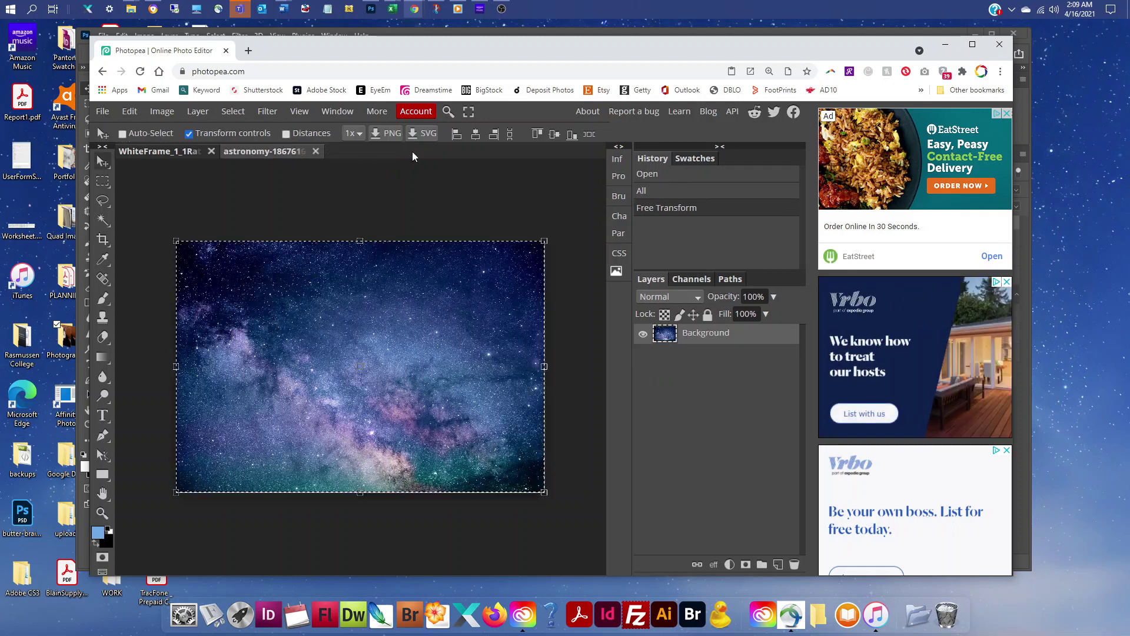
{"action": "left_click", "coordinate": [316, 152]}
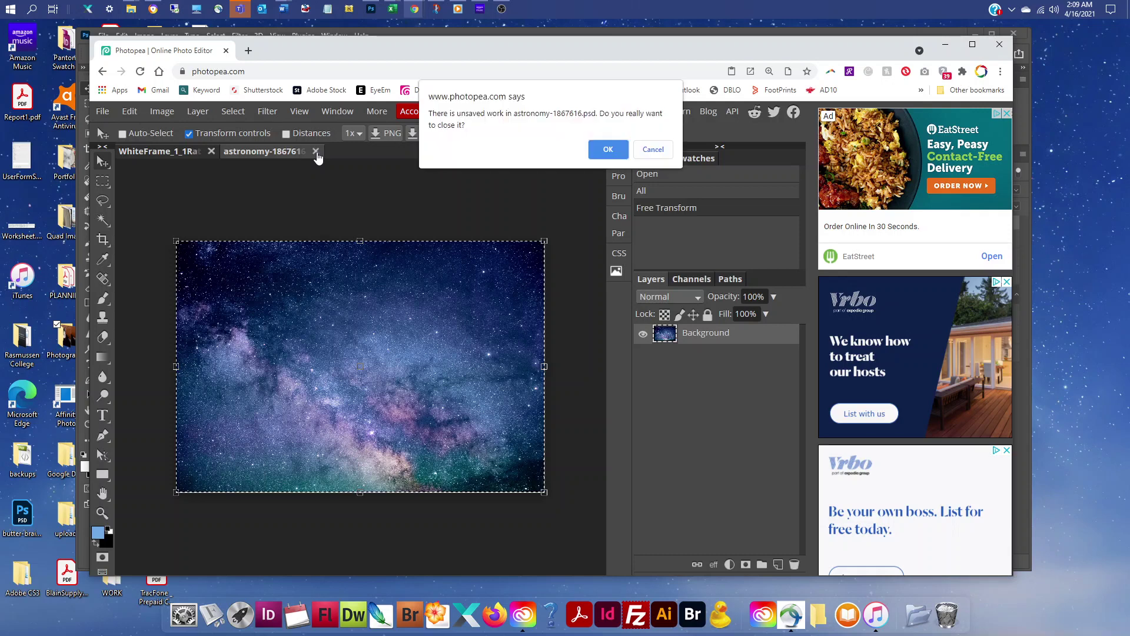
{"action": "left_click", "coordinate": [608, 152]}
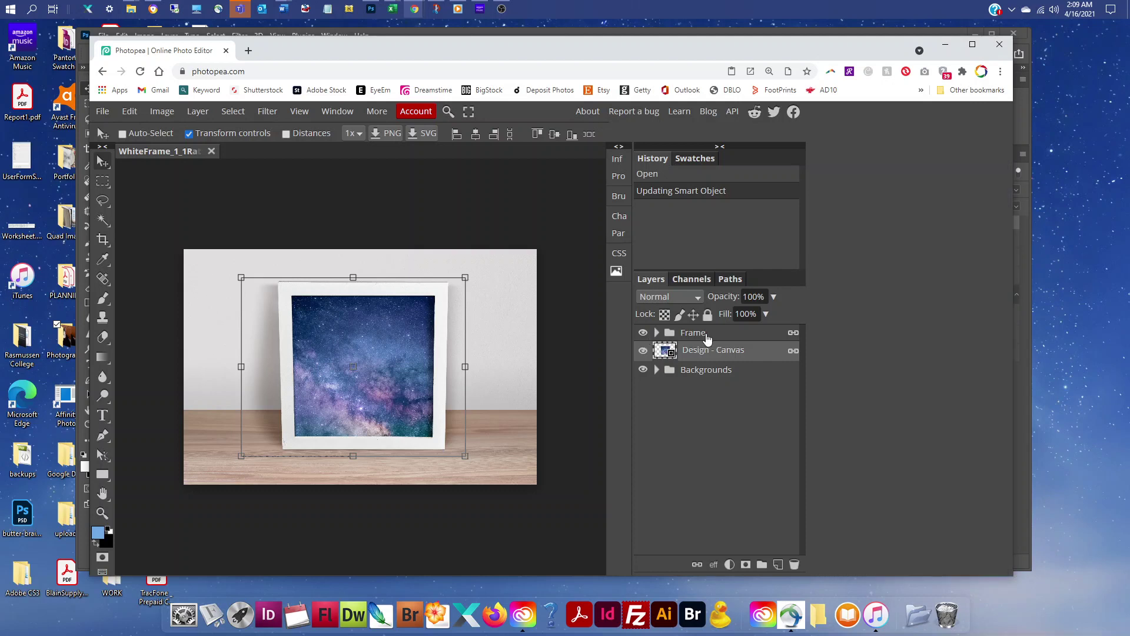
Recolour the Color - Frame fill layer from white to black (000000).
{"action": "left_click", "coordinate": [657, 332]}
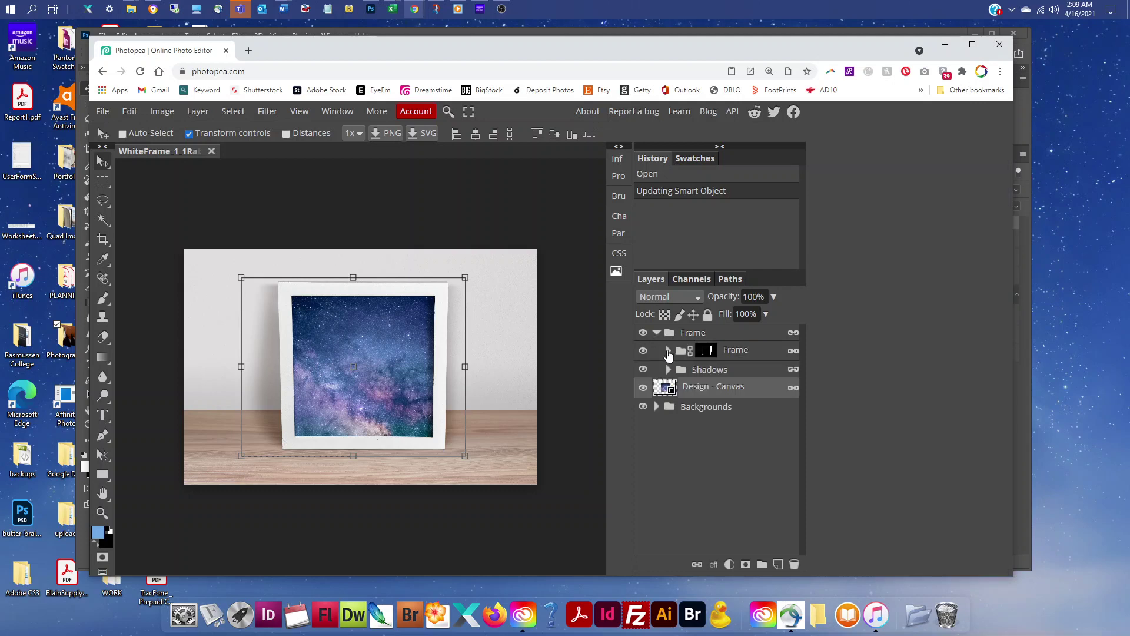
{"action": "left_click", "coordinate": [668, 352]}
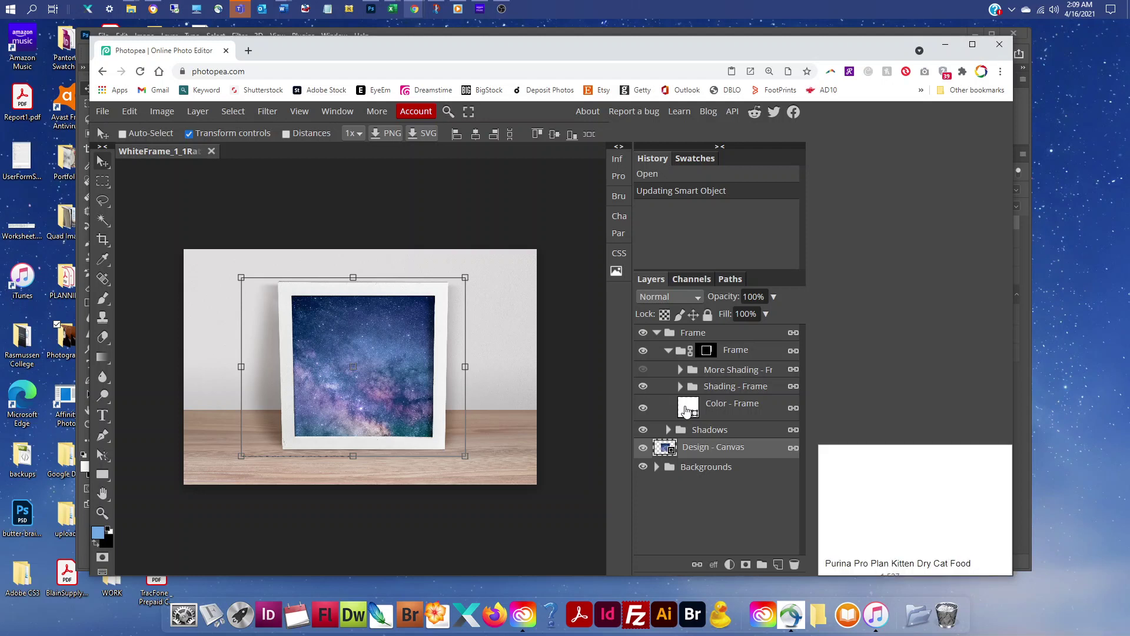
{"action": "double_click", "coordinate": [687, 408]}
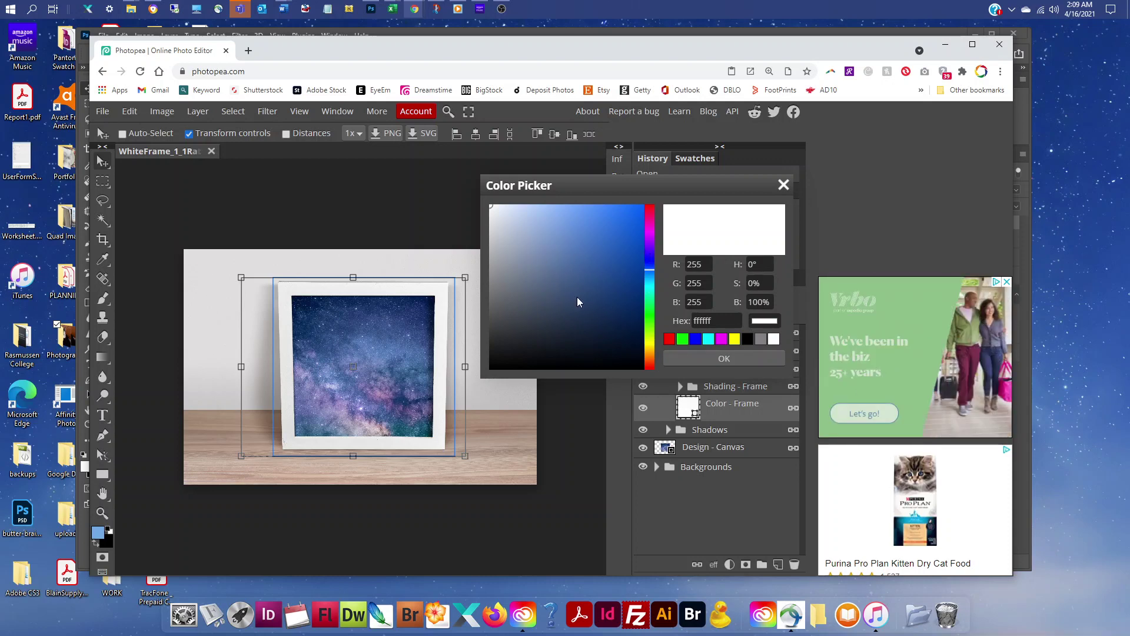
{"action": "scroll", "coordinate": [577, 300], "scroll_direction": "up", "scroll_amount": 2}
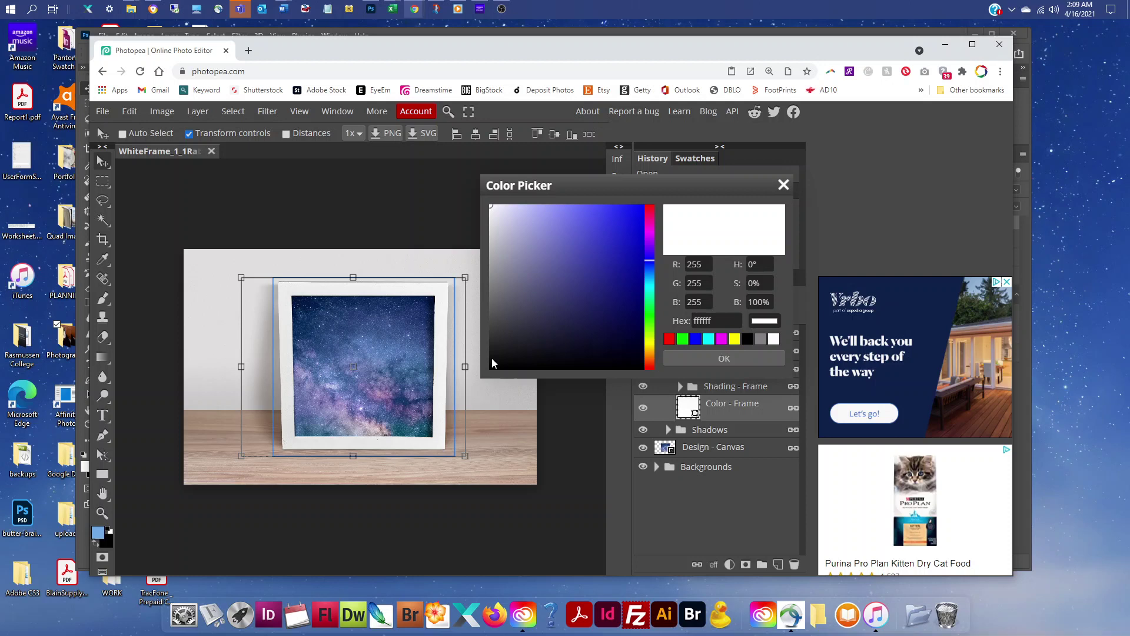
{"action": "left_click", "coordinate": [577, 297]}
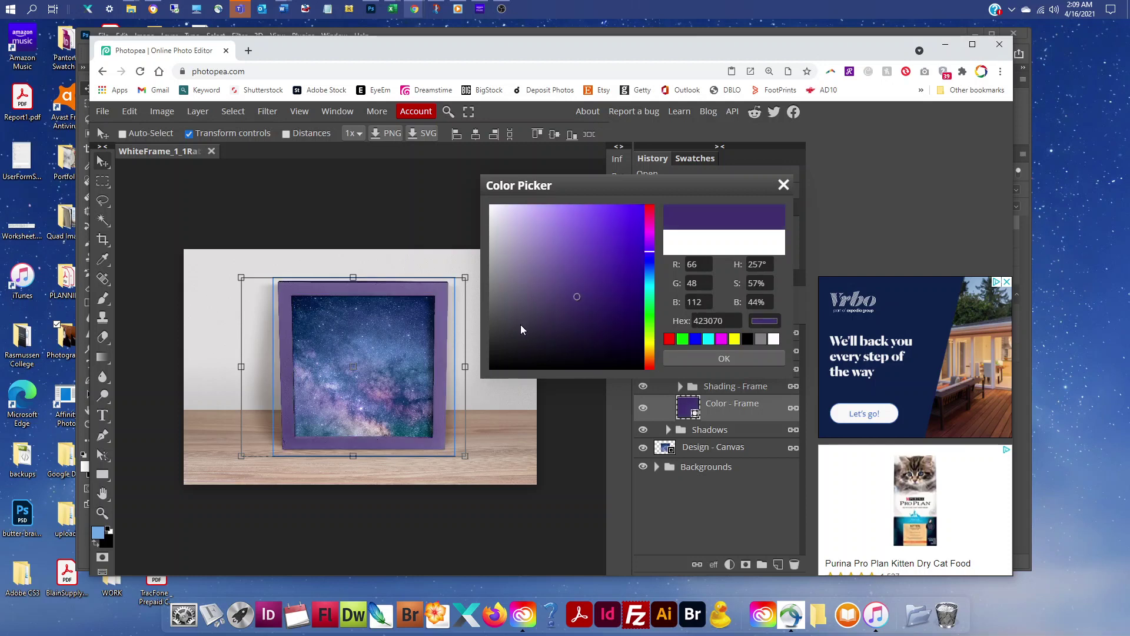
{"action": "left_click_drag", "start_coordinate": [491, 358], "coordinate": [484, 376]}
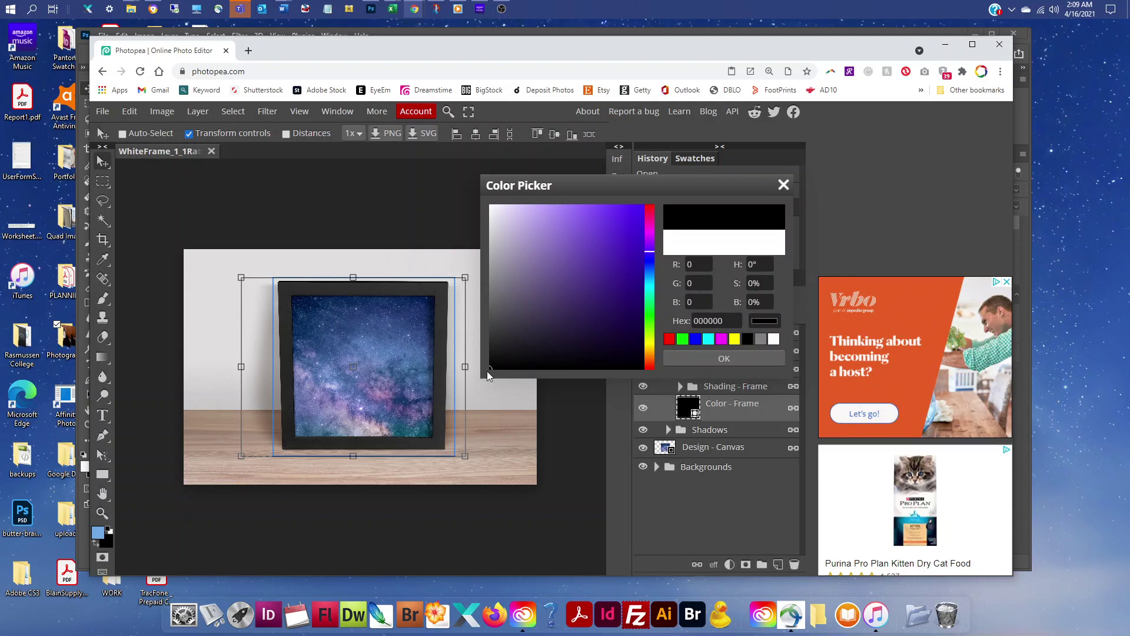
{"action": "left_click", "coordinate": [740, 359]}
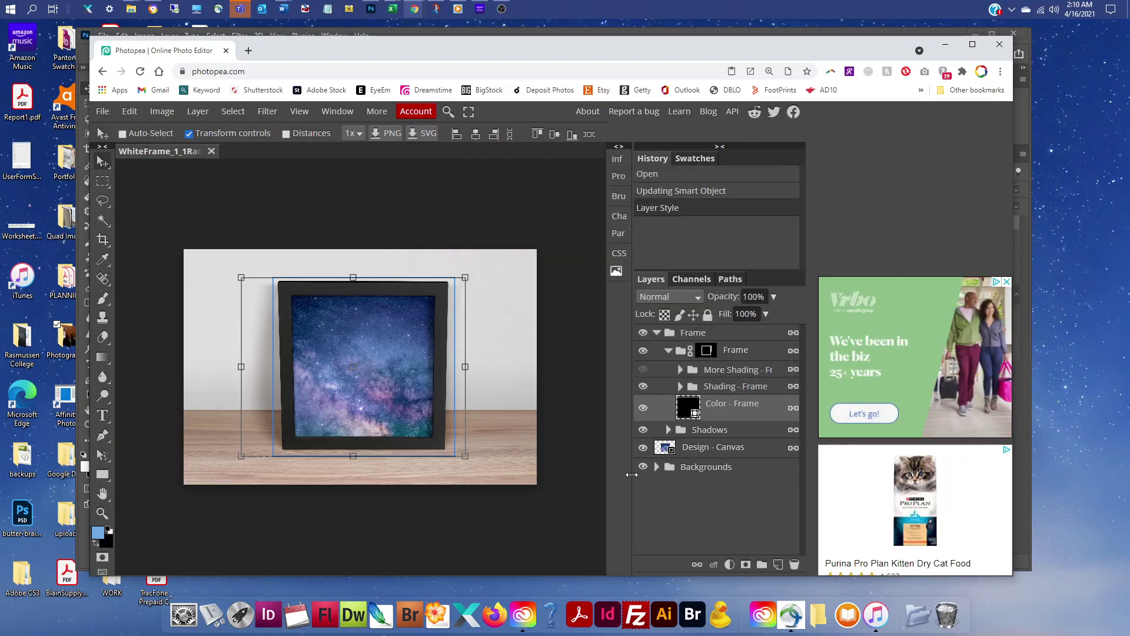
Set the Change Wall Color fill to a deep blue sampled from the galaxy design.
{"action": "left_click", "coordinate": [657, 467]}
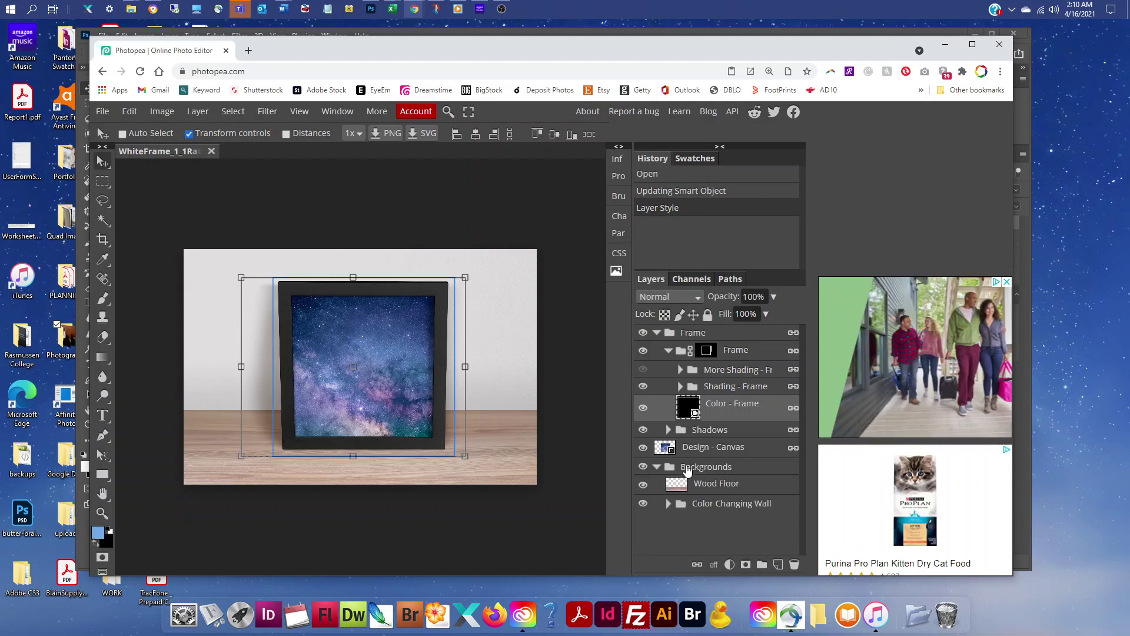
{"action": "left_click", "coordinate": [668, 504]}
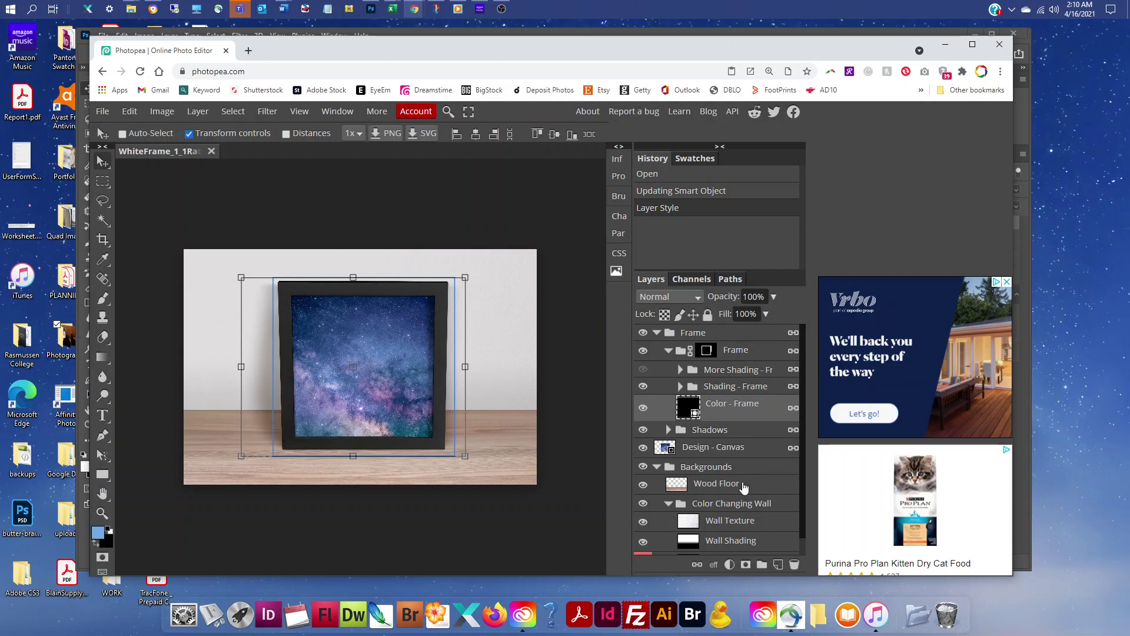
{"action": "scroll", "coordinate": [744, 487], "scroll_direction": "down", "scroll_amount": 1}
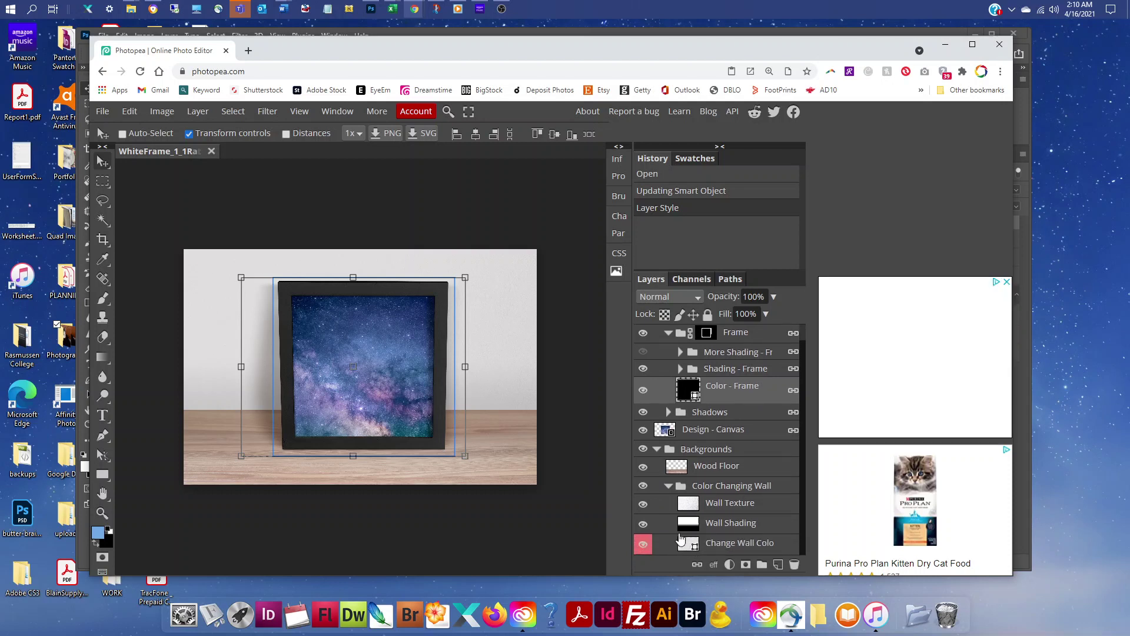
{"action": "left_click", "coordinate": [692, 546]}
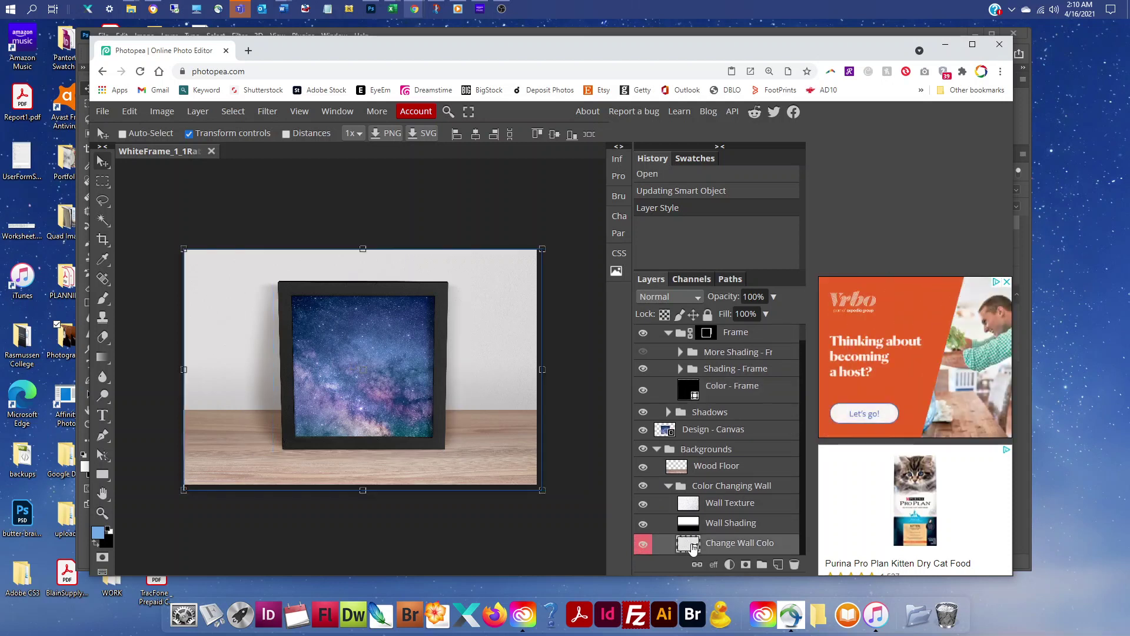
{"action": "double_click", "coordinate": [693, 546]}
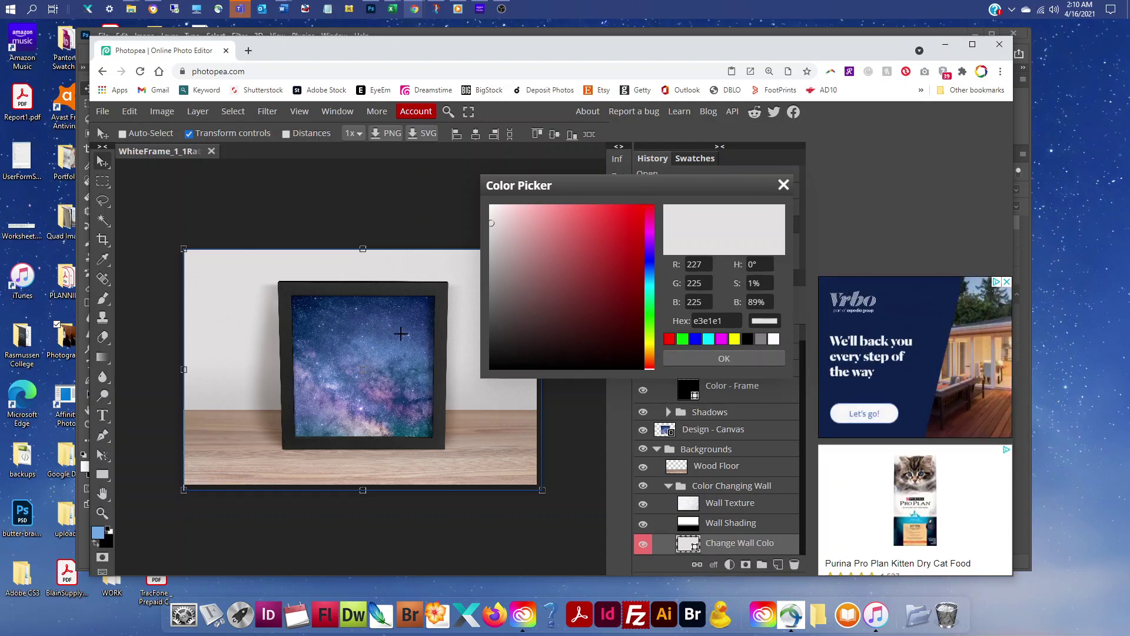
{"action": "left_click", "coordinate": [397, 332]}
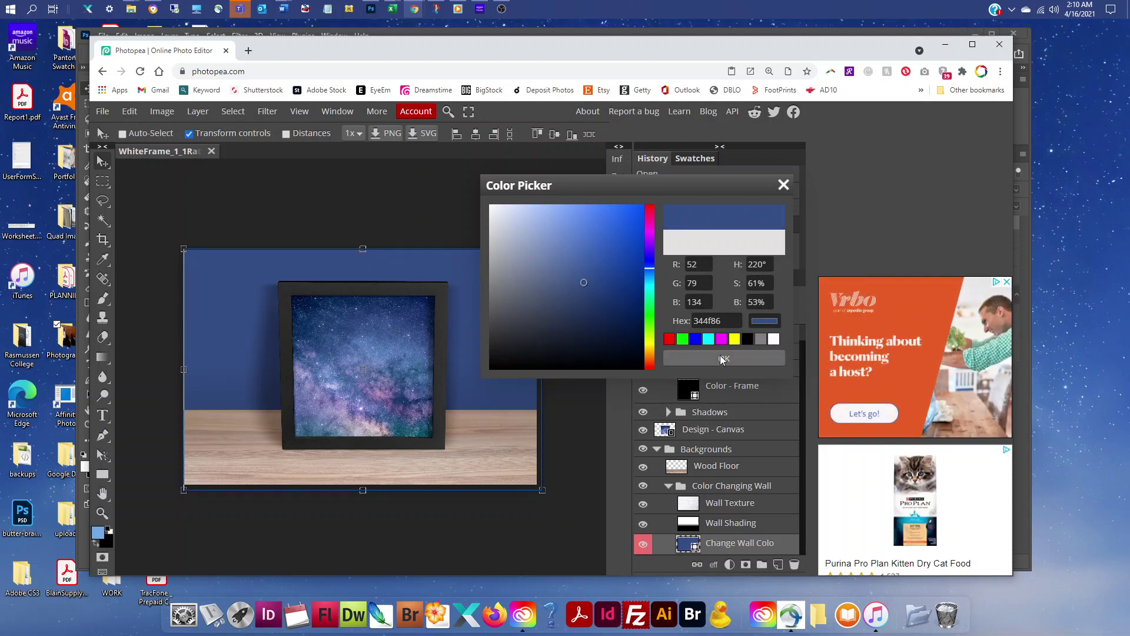
{"action": "key", "text": "Return"}
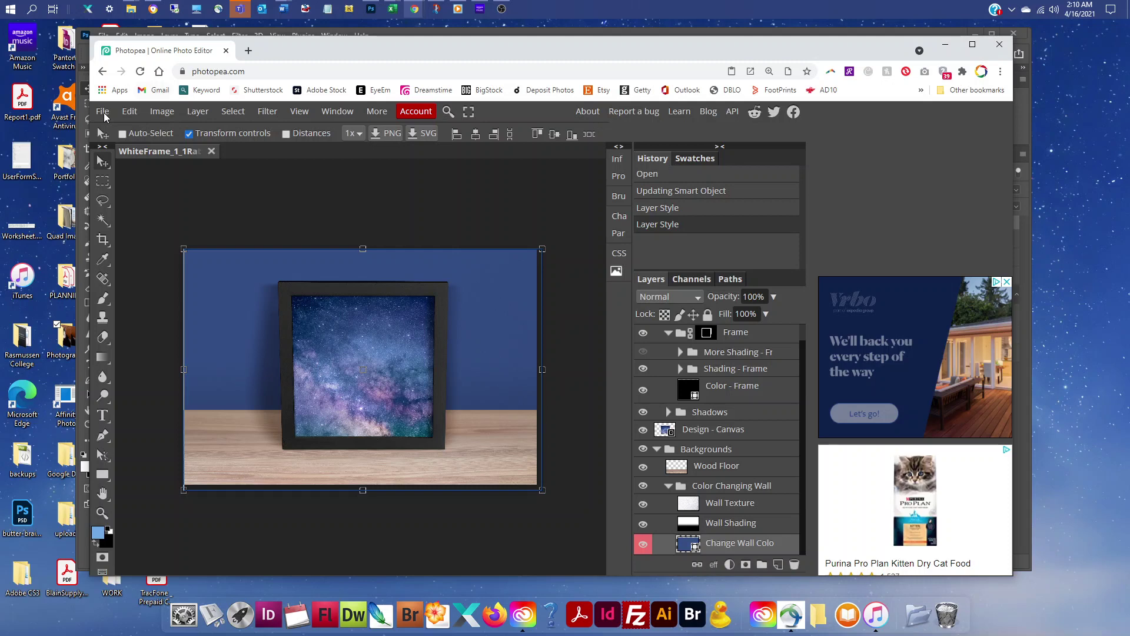
Browse the File and Export as menus without exporting, then switch to Photoshop.
{"action": "left_click", "coordinate": [103, 113]}
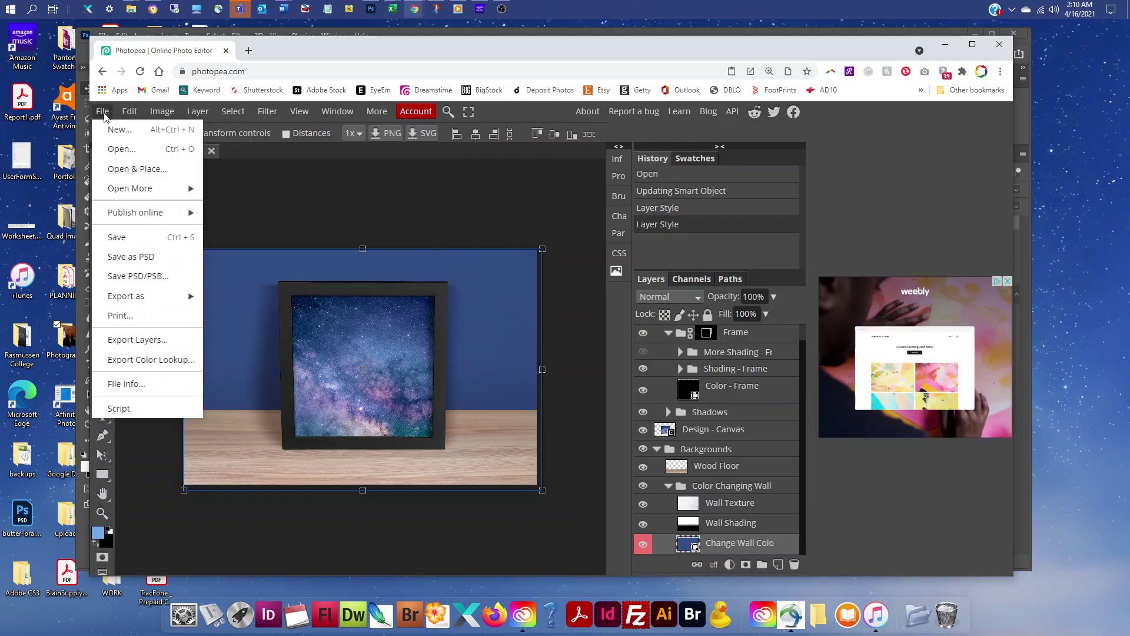
{"action": "mouse_move", "coordinate": [141, 296]}
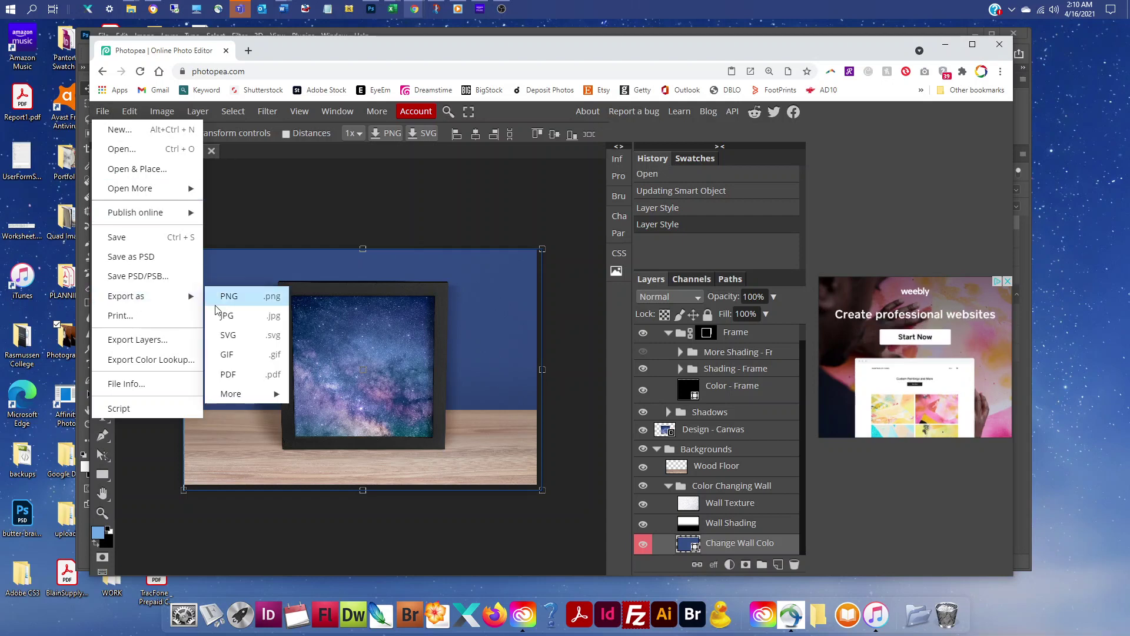
{"action": "left_click", "coordinate": [268, 215]}
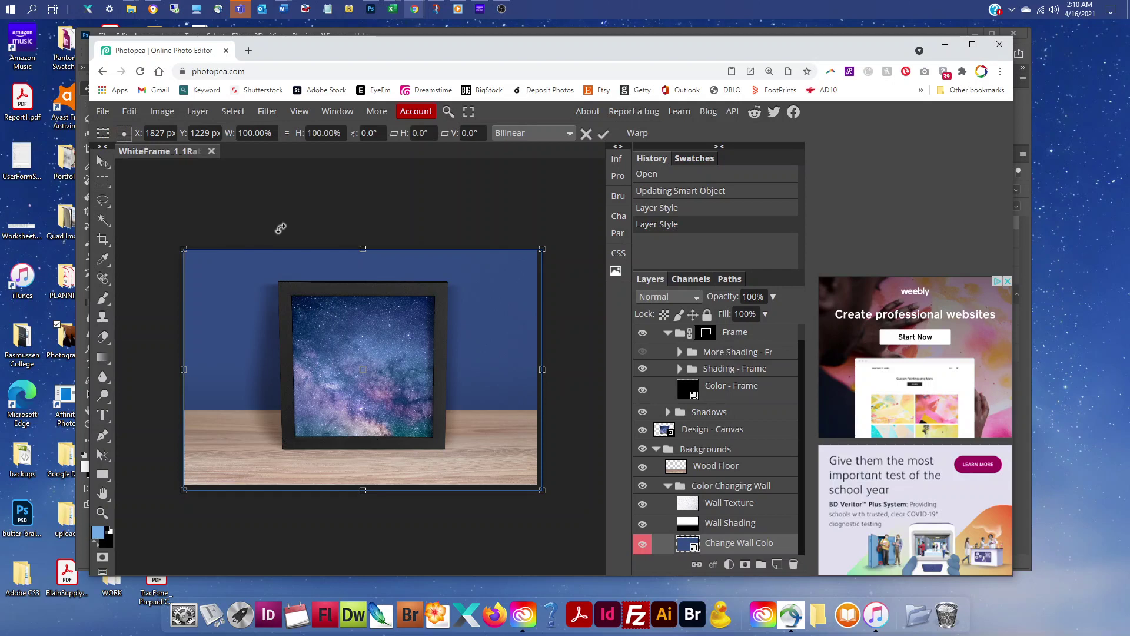
{"action": "left_click", "coordinate": [104, 113]}
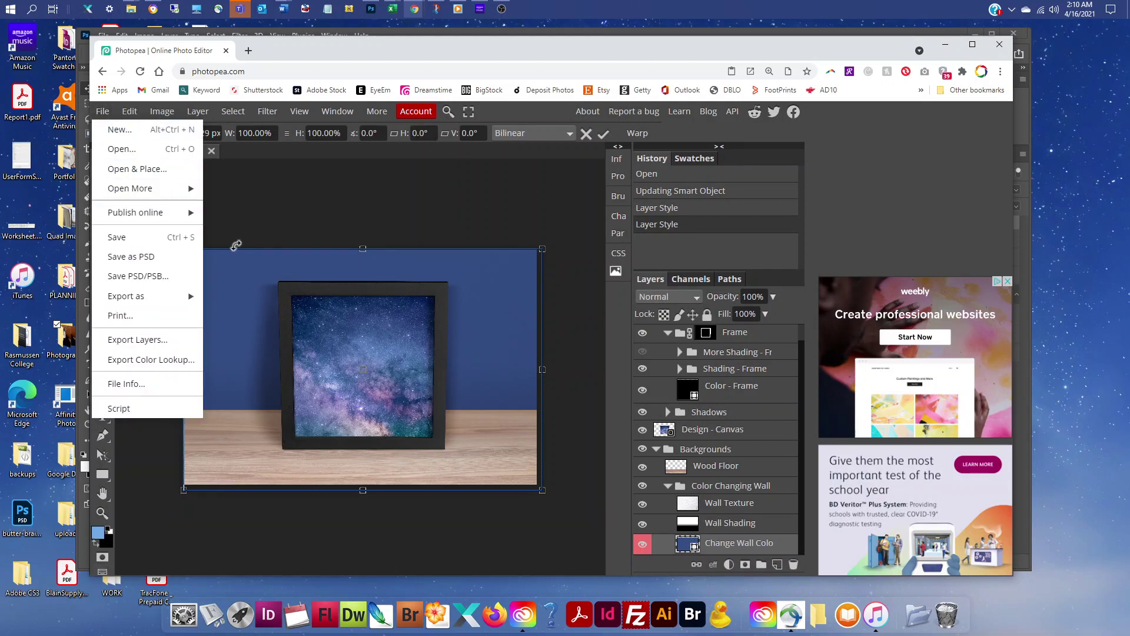
{"action": "left_click", "coordinate": [291, 203]}
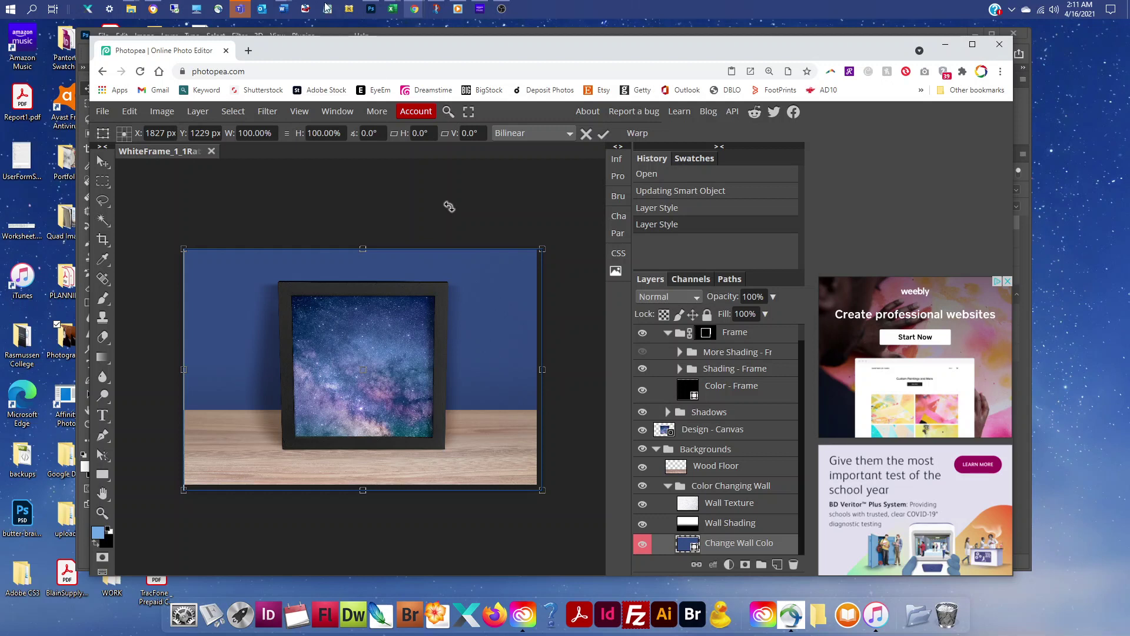
{"action": "left_click", "coordinate": [392, 9]}
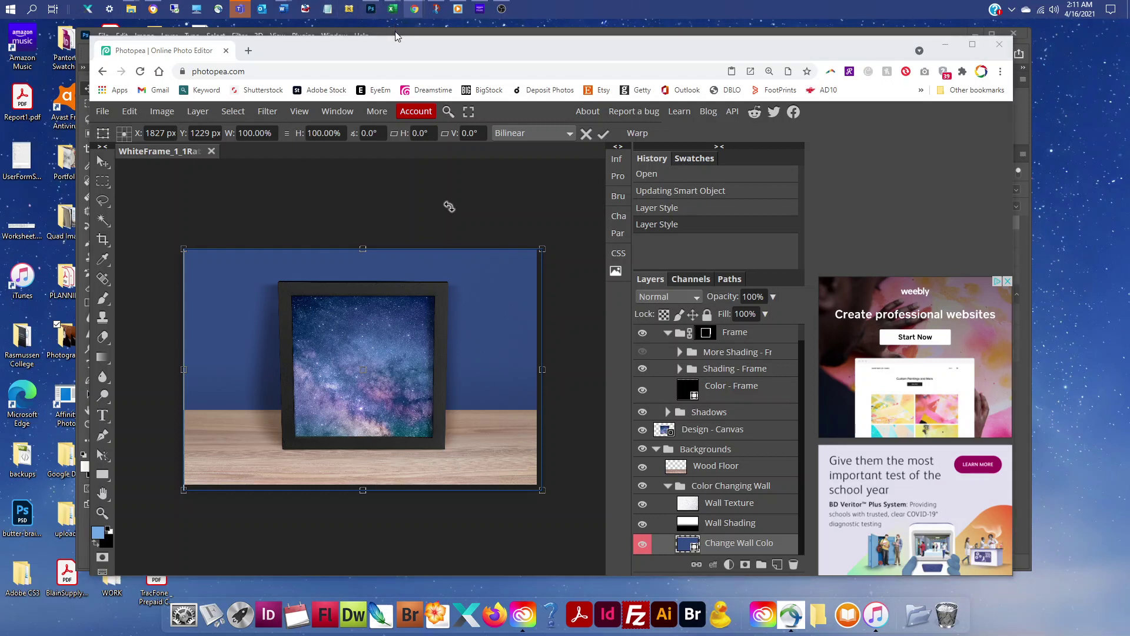